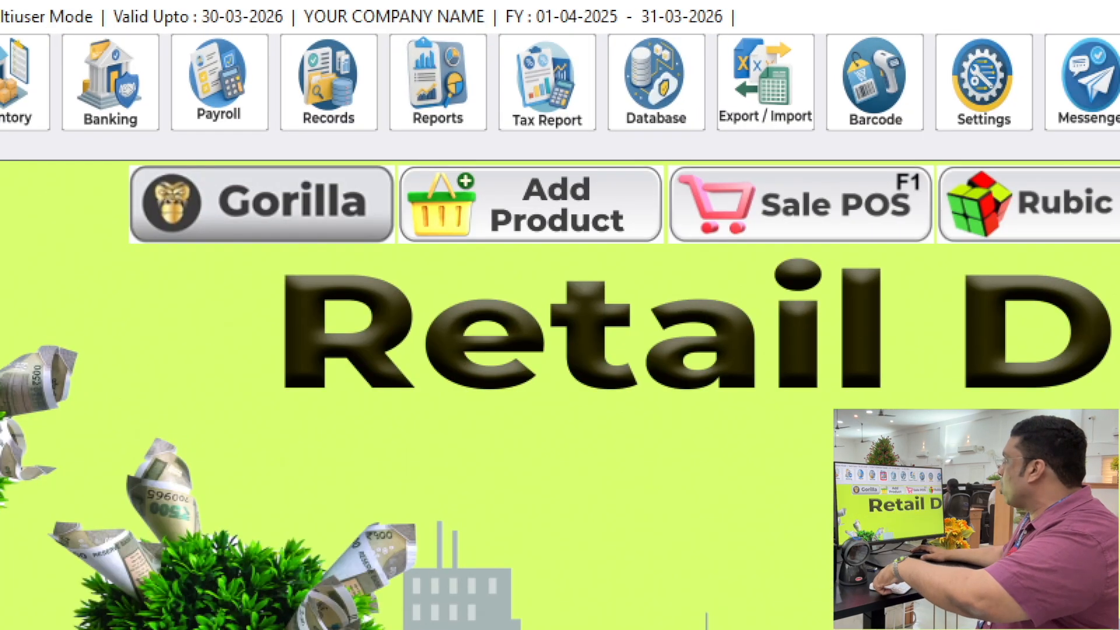
# - Check the Stock In Hand record by showing all stock, and close it
pyautogui.click(474, 46)
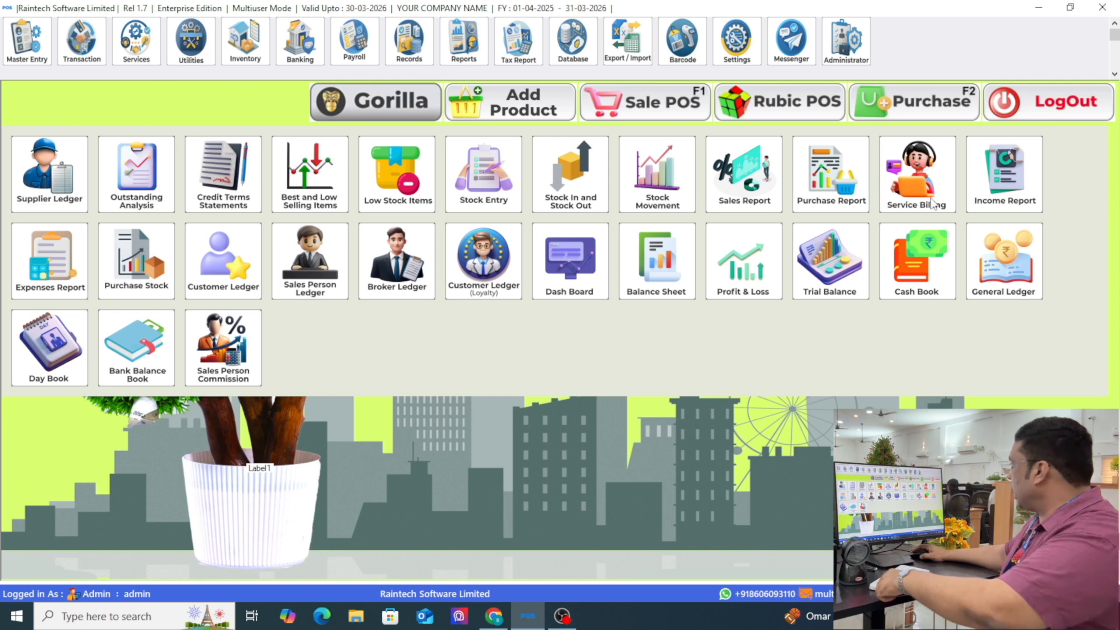
pyautogui.click(355, 40)
pyautogui.click(400, 45)
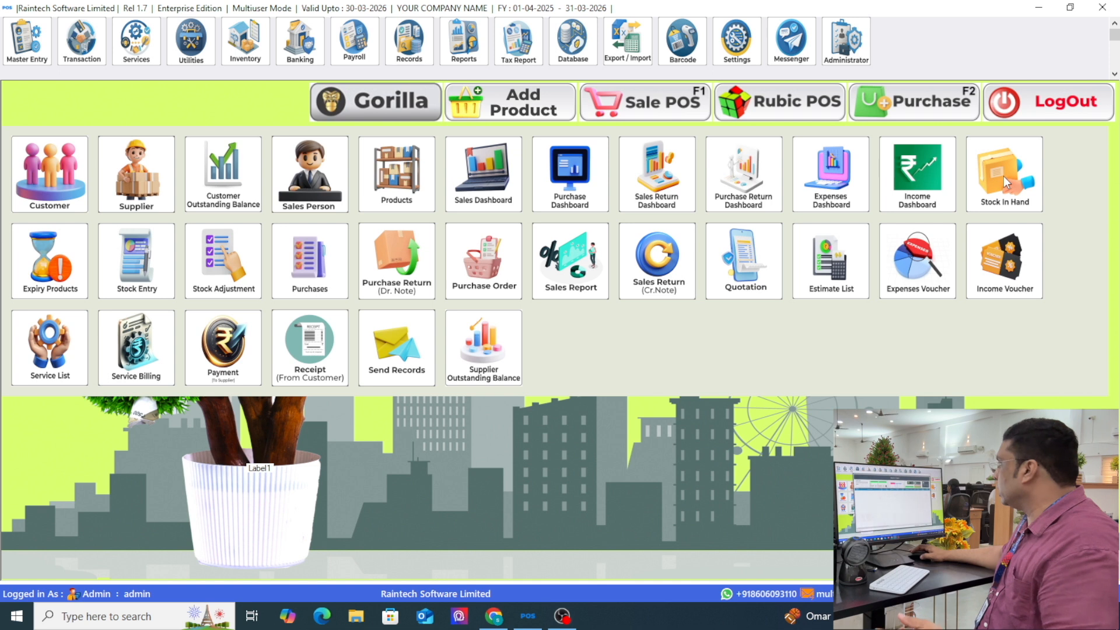
pyautogui.click(1003, 176)
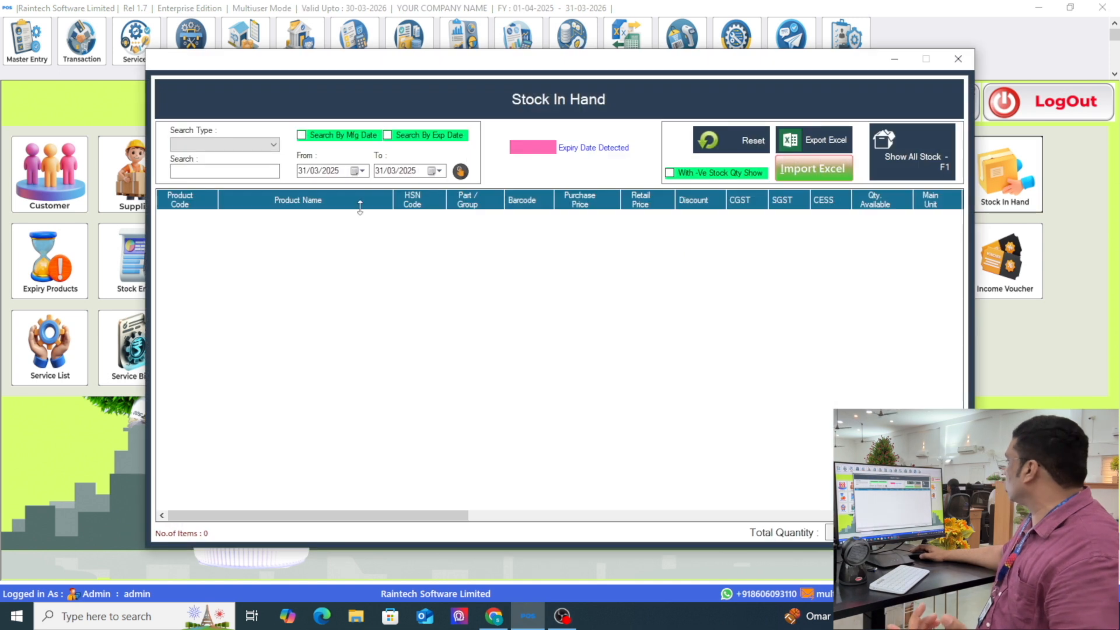
pyautogui.click(933, 156)
pyautogui.click(619, 361)
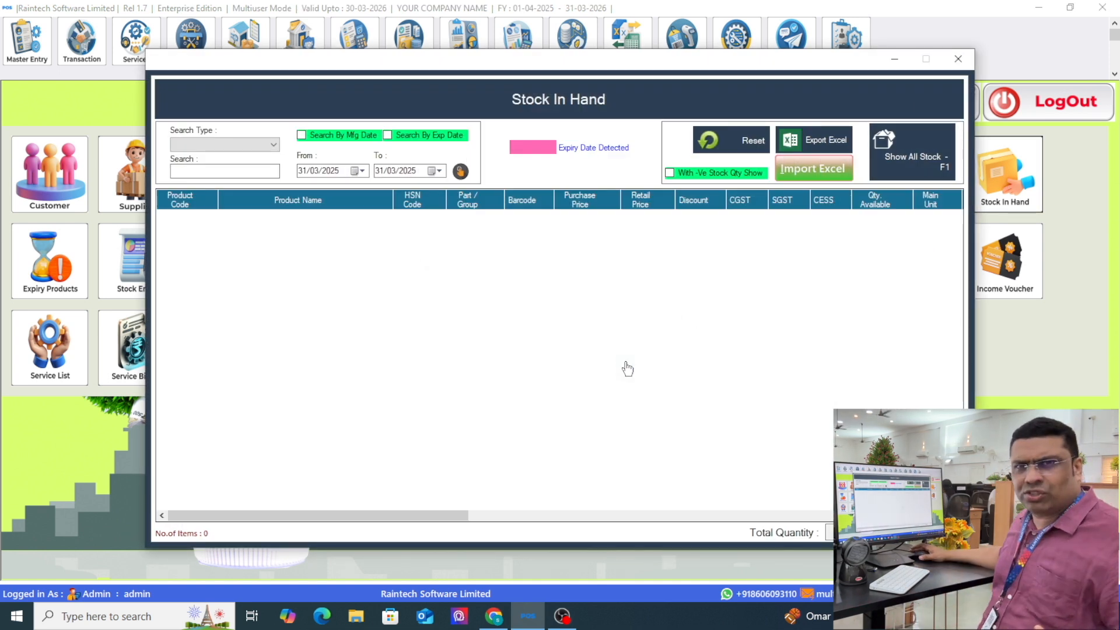
pyautogui.click(960, 59)
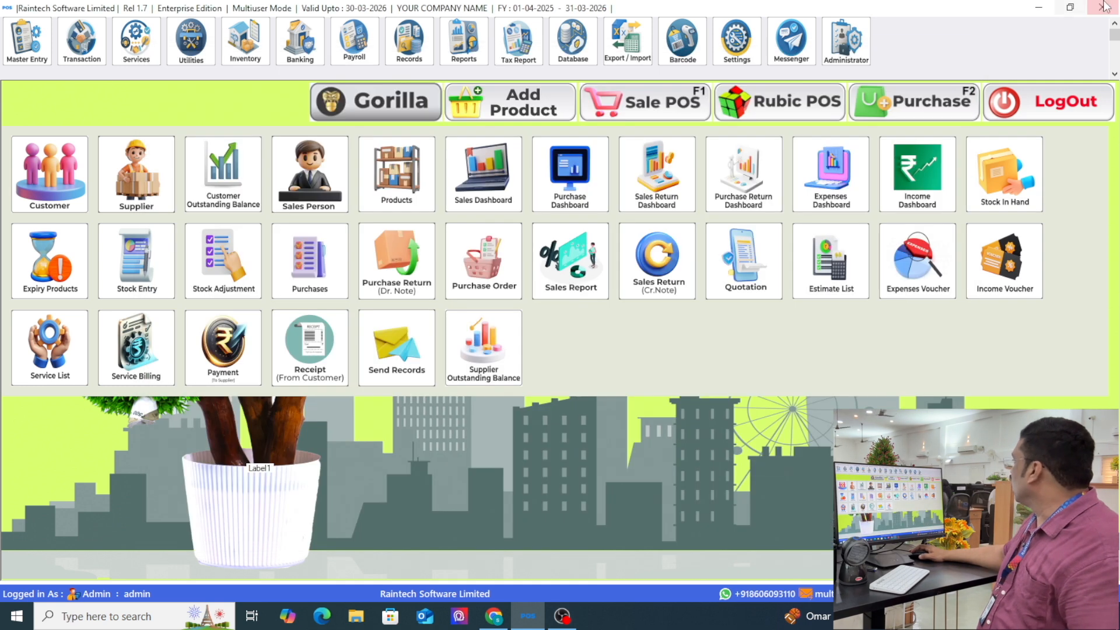
# - Switch to the desktop and review the items and totals in the invoice 1 PDF
pyautogui.click(1038, 7)
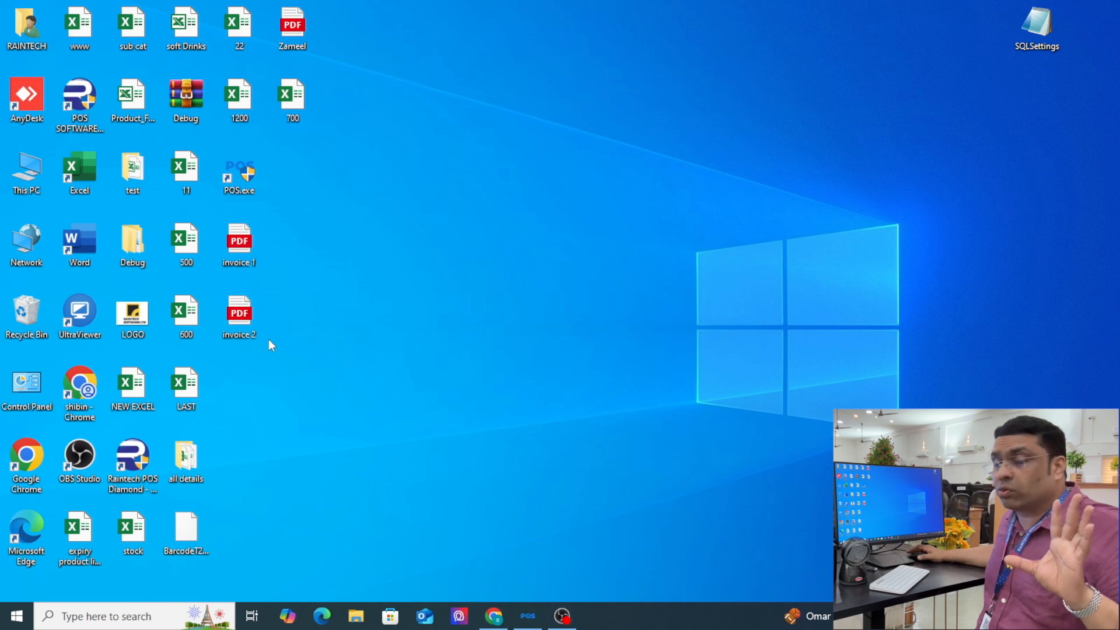
pyautogui.doubleClick(227, 240)
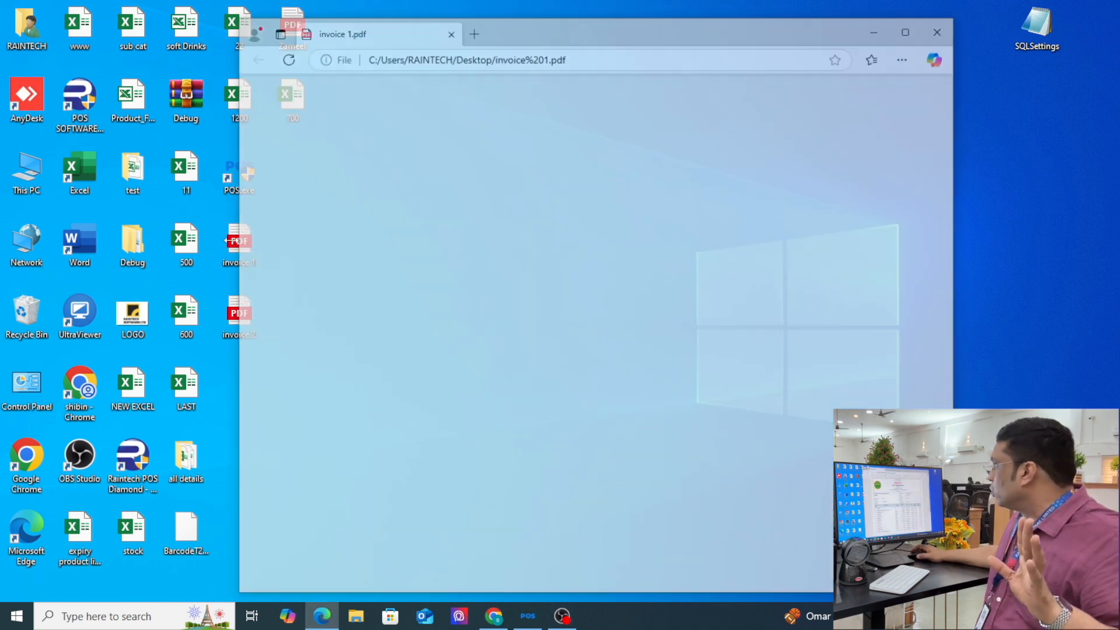
pyautogui.scroll(-5, 654, 335)
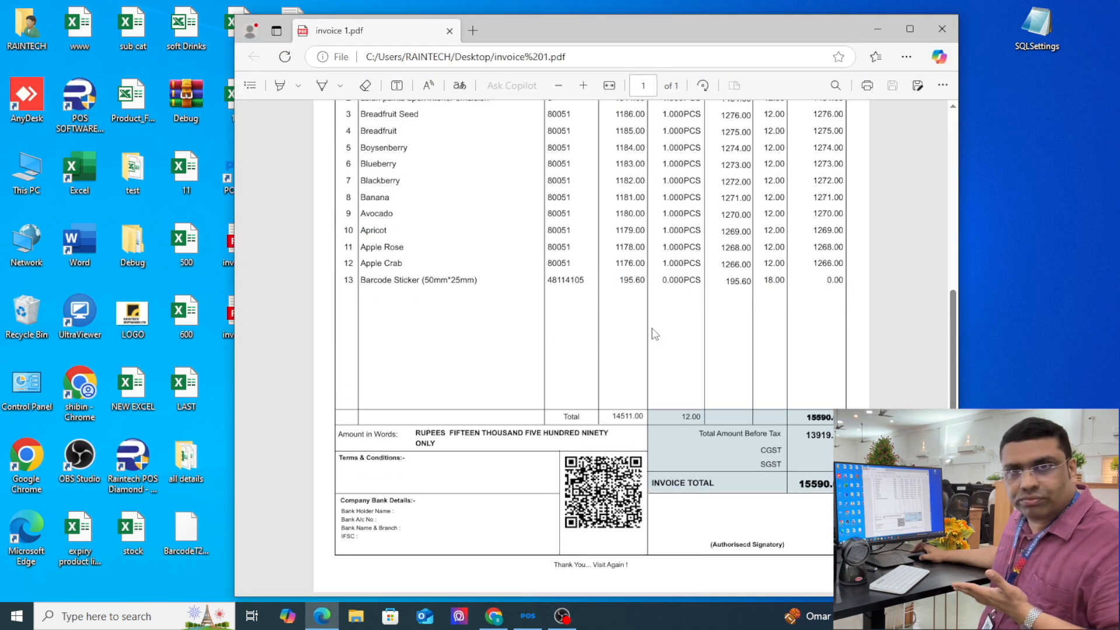
pyautogui.scroll(5, 654, 334)
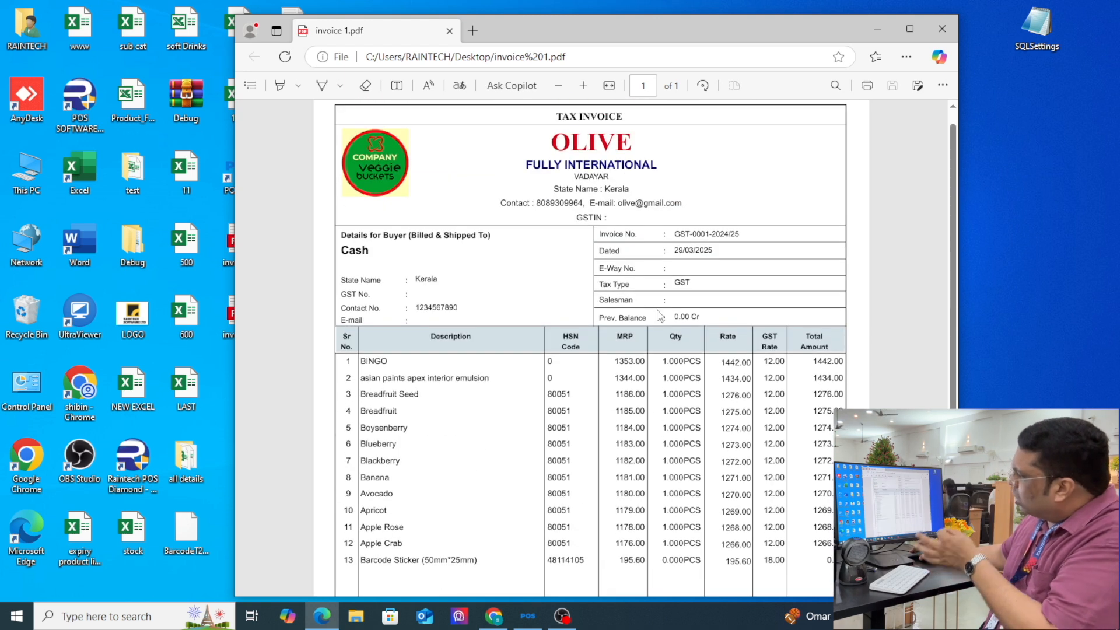
pyautogui.scroll(-3, 660, 315)
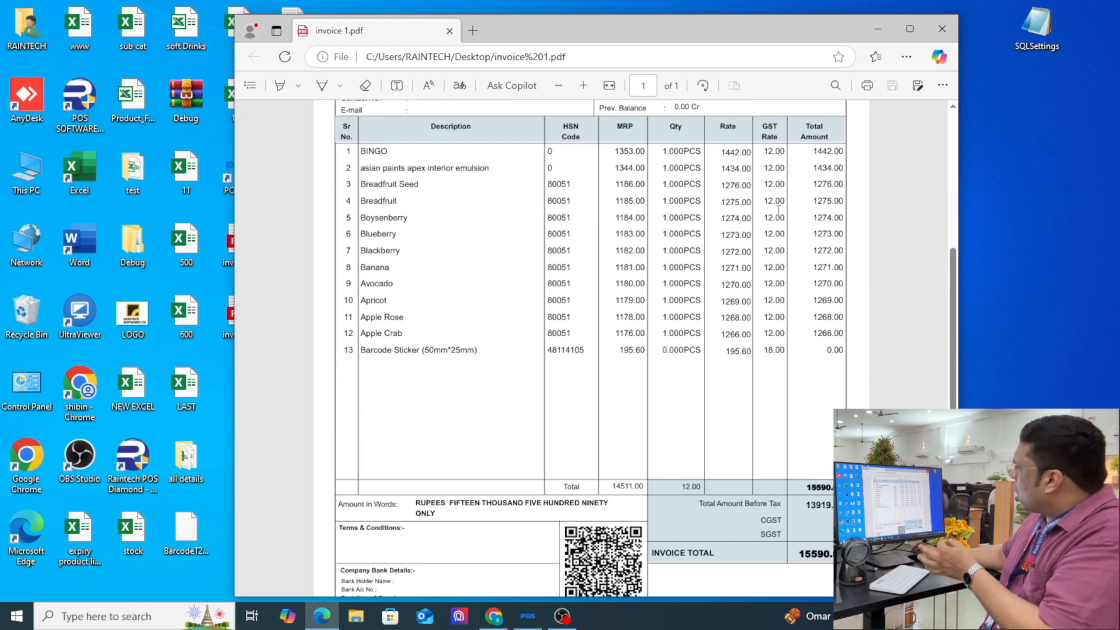
pyautogui.click(942, 29)
# - Open the invoice 2 PDF from the desktop and review its items from the last page back to the header
pyautogui.doubleClick(240, 311)
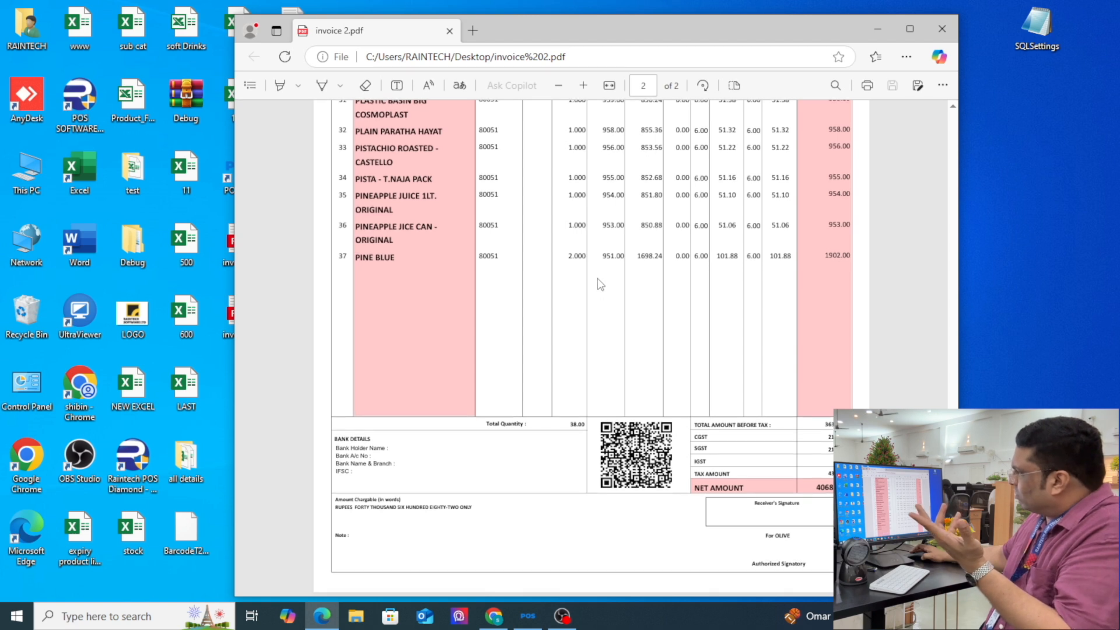
pyautogui.scroll(15, 601, 280)
pyautogui.scroll(3, 607, 267)
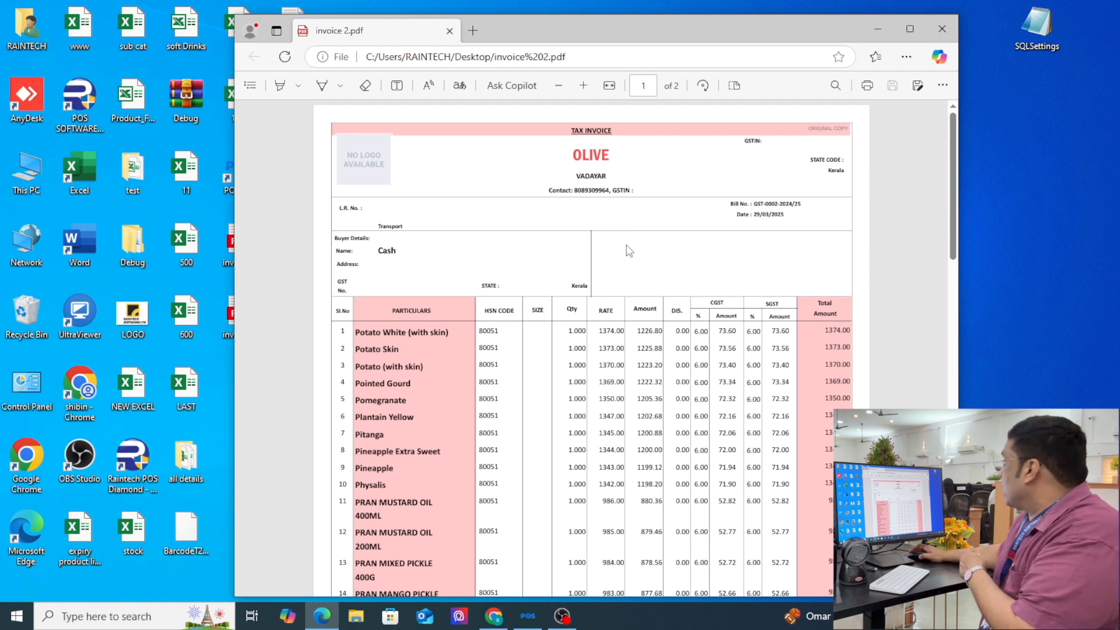
pyautogui.click(943, 29)
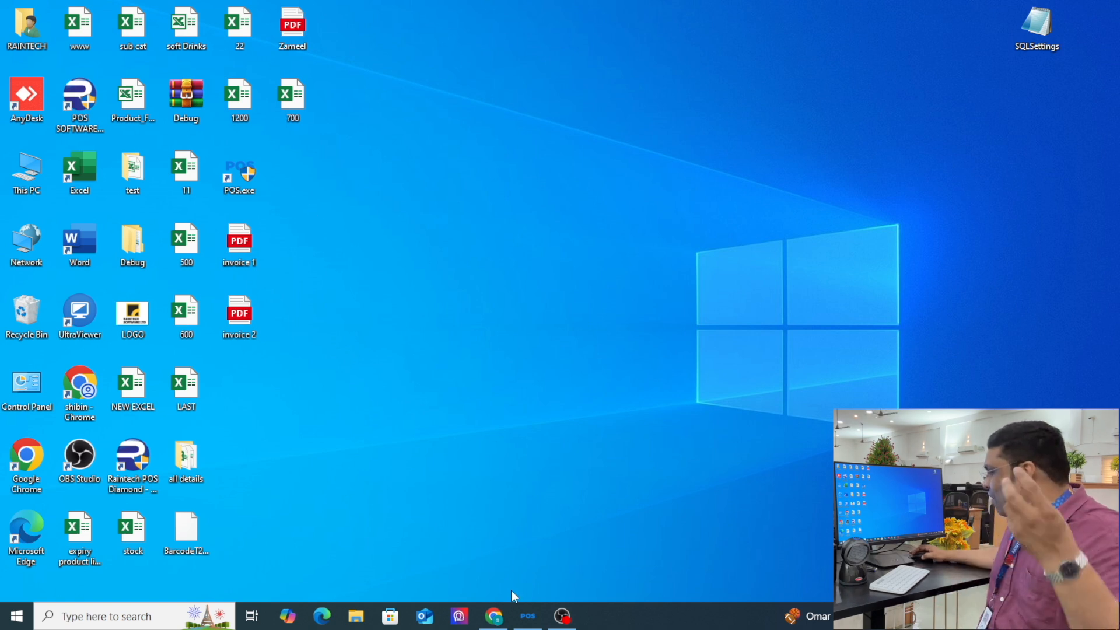
# - Switch back to the Retail Daddy POS software and open a blank supplier form from a new purchase entry
pyautogui.click(524, 619)
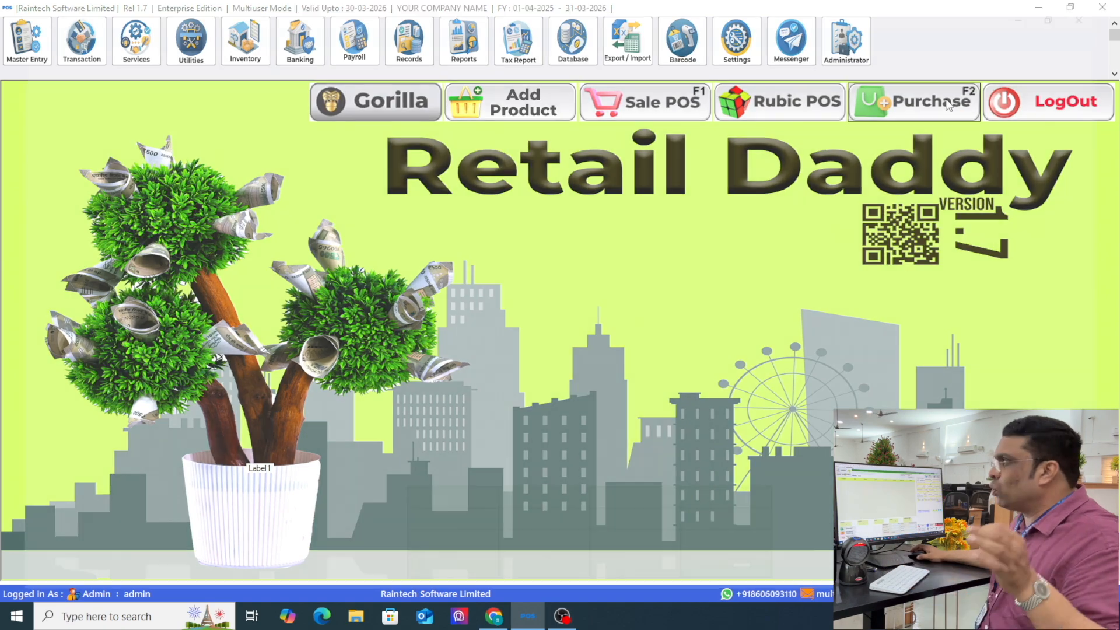
pyautogui.click(969, 87)
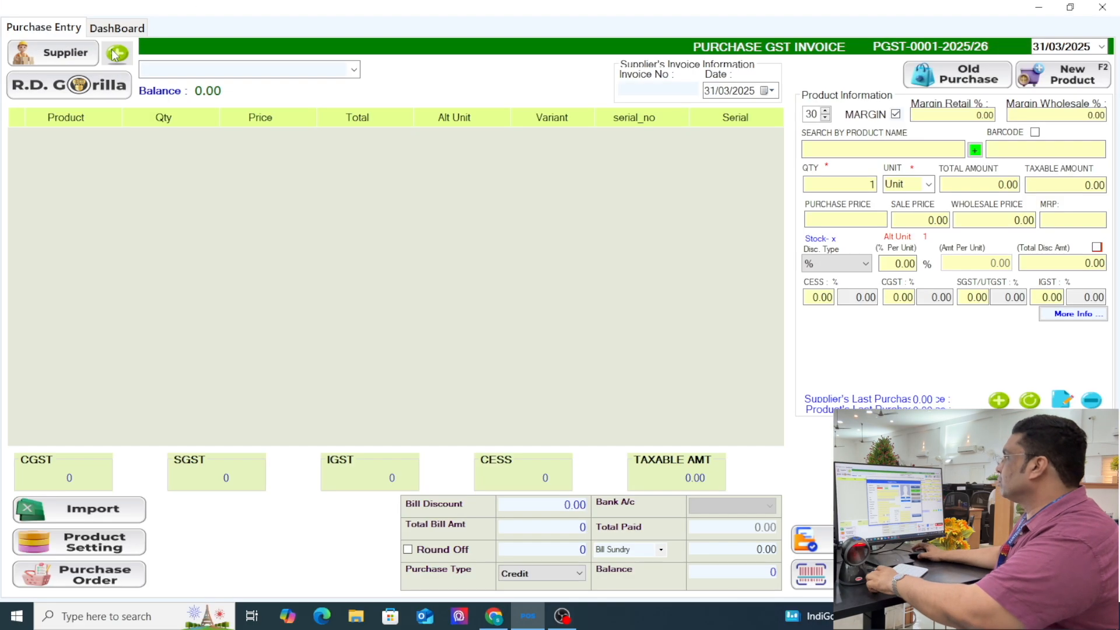
pyautogui.click(235, 107)
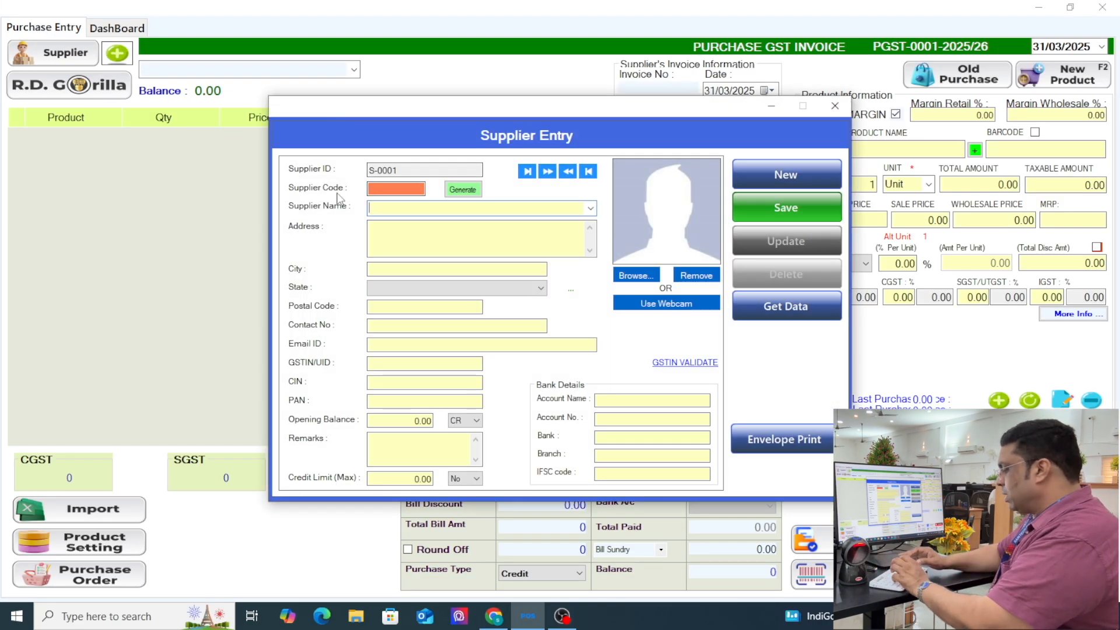
# - Save a supplier named ABC SUPPLIER with city KTM, state Kerala, and the supplier's address, postal code and contact number
pyautogui.write('ABC SUPPLIER')
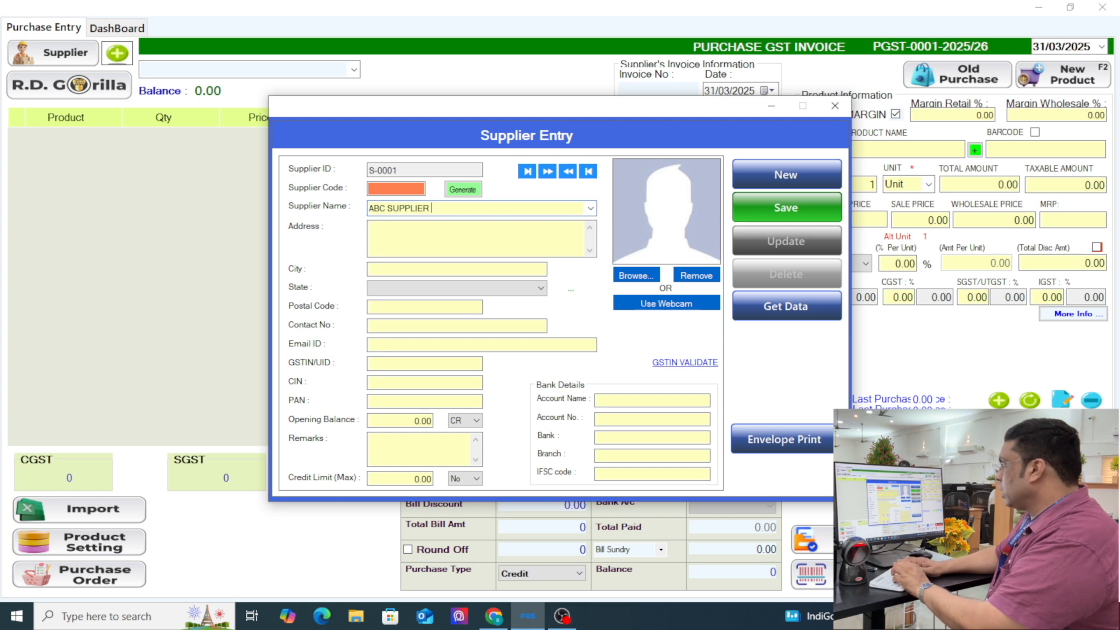
pyautogui.press('Tab')
pyautogui.write('ABC')
pyautogui.press('Tab')
pyautogui.write('KTM')
pyautogui.press('Tab')
pyautogui.write('ke')
pyautogui.press('Tab')
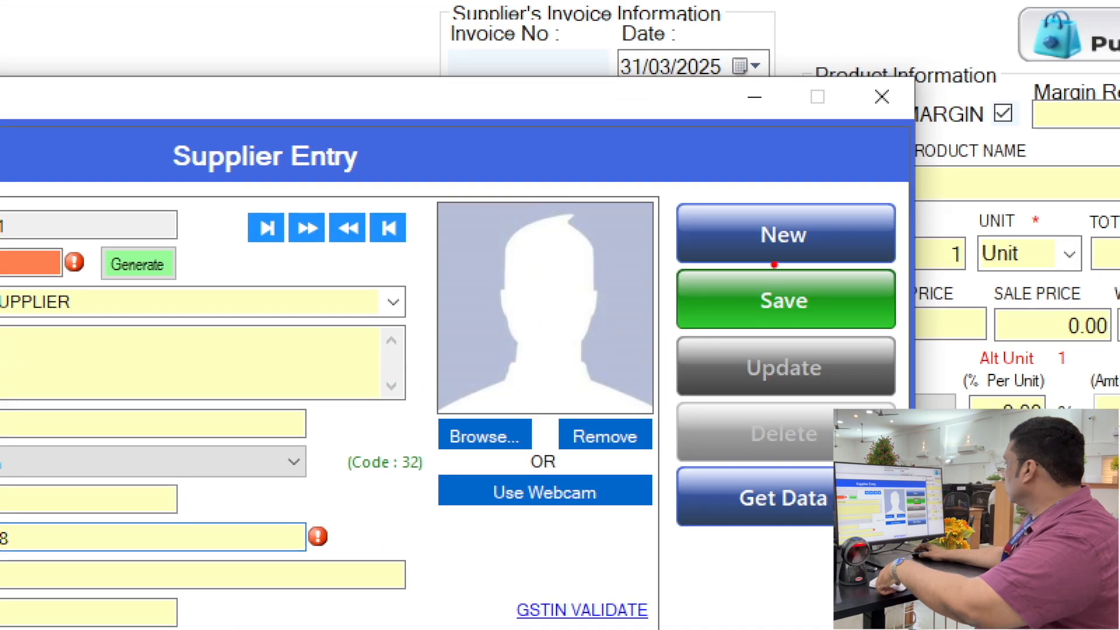
pyautogui.click(779, 299)
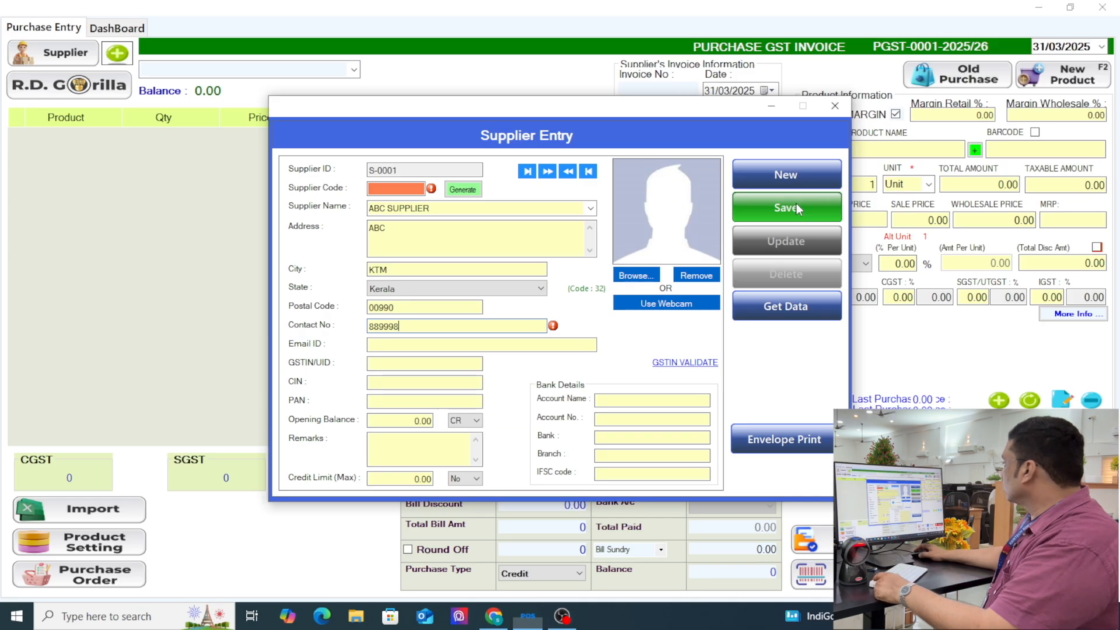
pyautogui.click(594, 358)
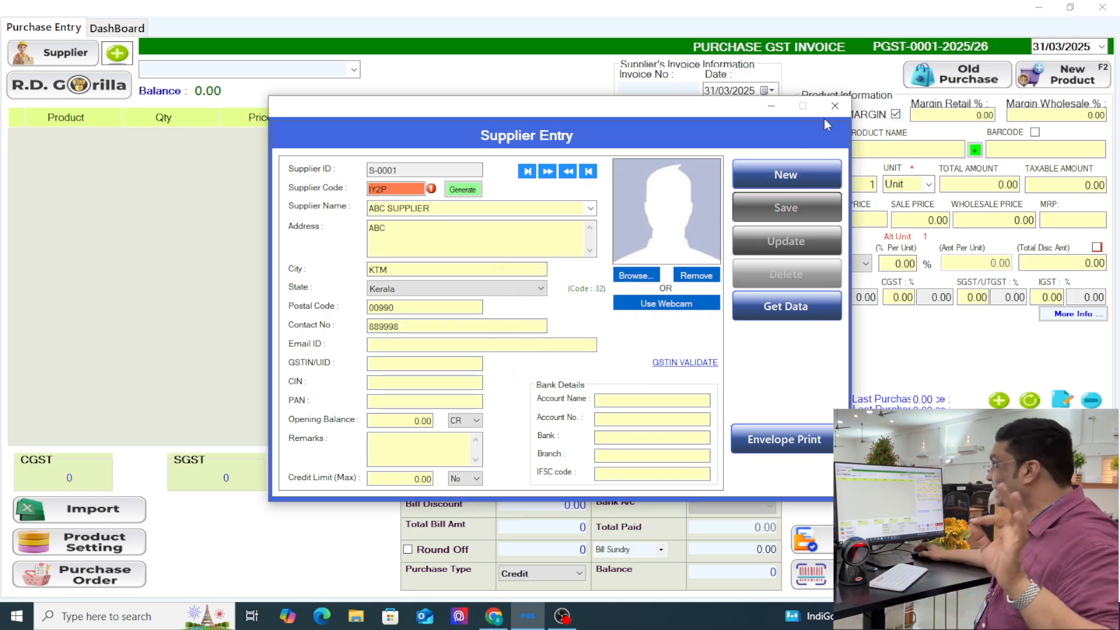
pyautogui.click(835, 105)
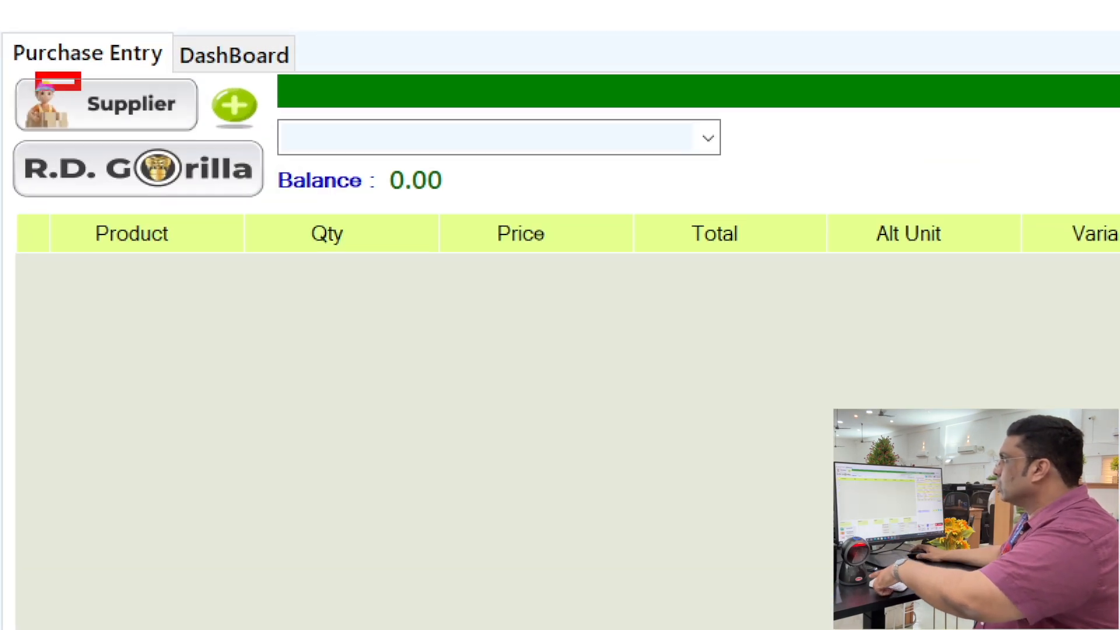
# - Select ABC SUPPLIER for the purchase invoice and load the invoice 2 PDF from the desktop with R.D. Gorilla
pyautogui.click(111, 94)
pyautogui.doubleClick(488, 378)
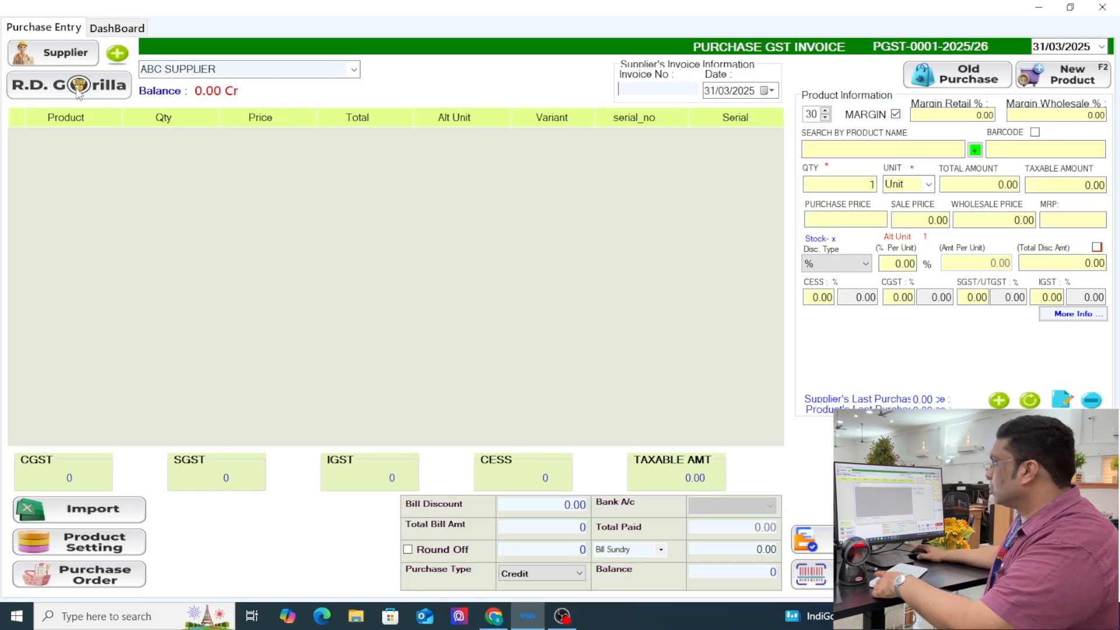
pyautogui.click(155, 123)
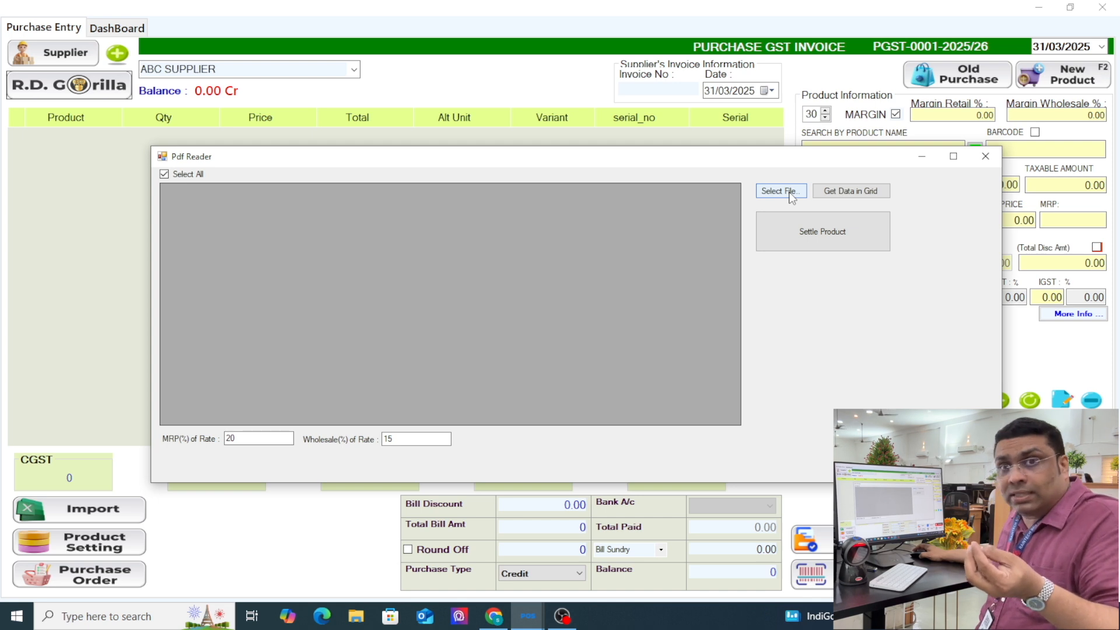
pyautogui.click(792, 196)
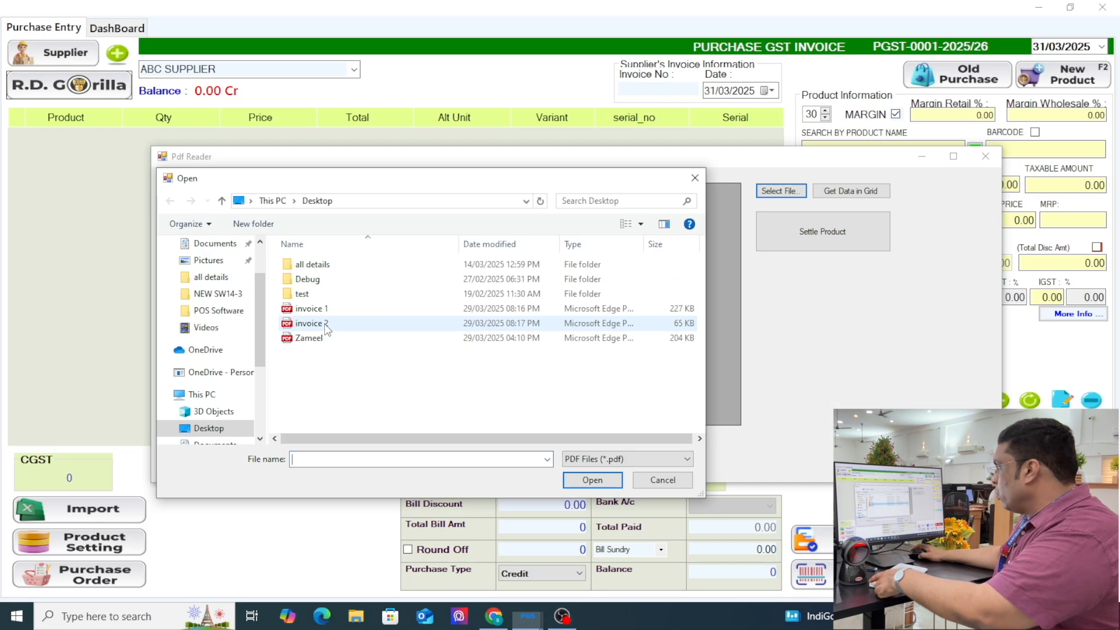
pyautogui.click(322, 327)
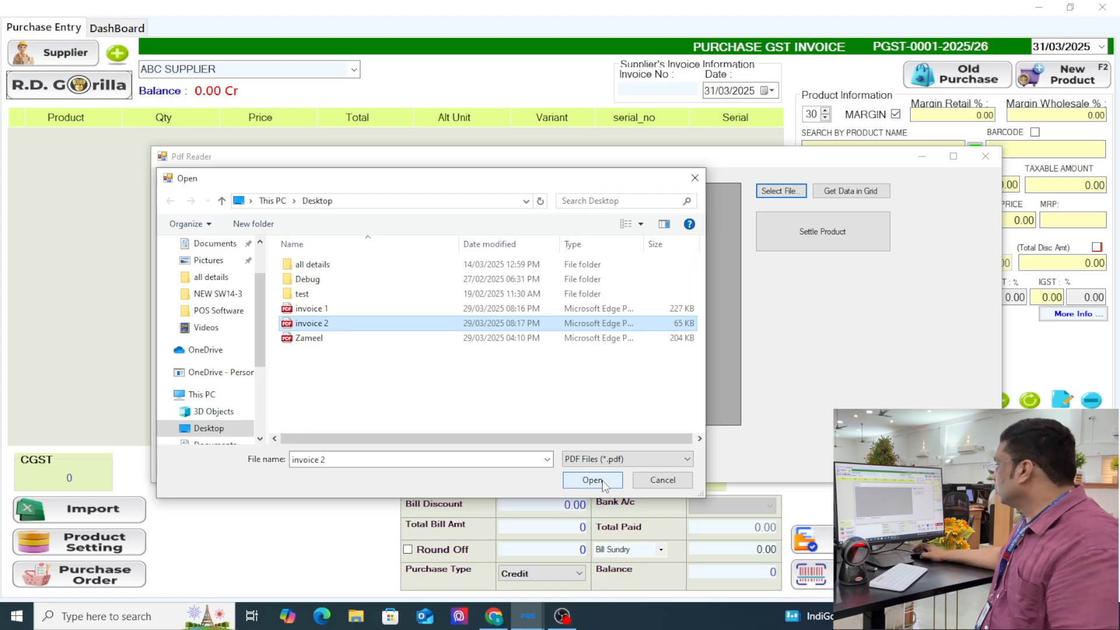
pyautogui.click(593, 480)
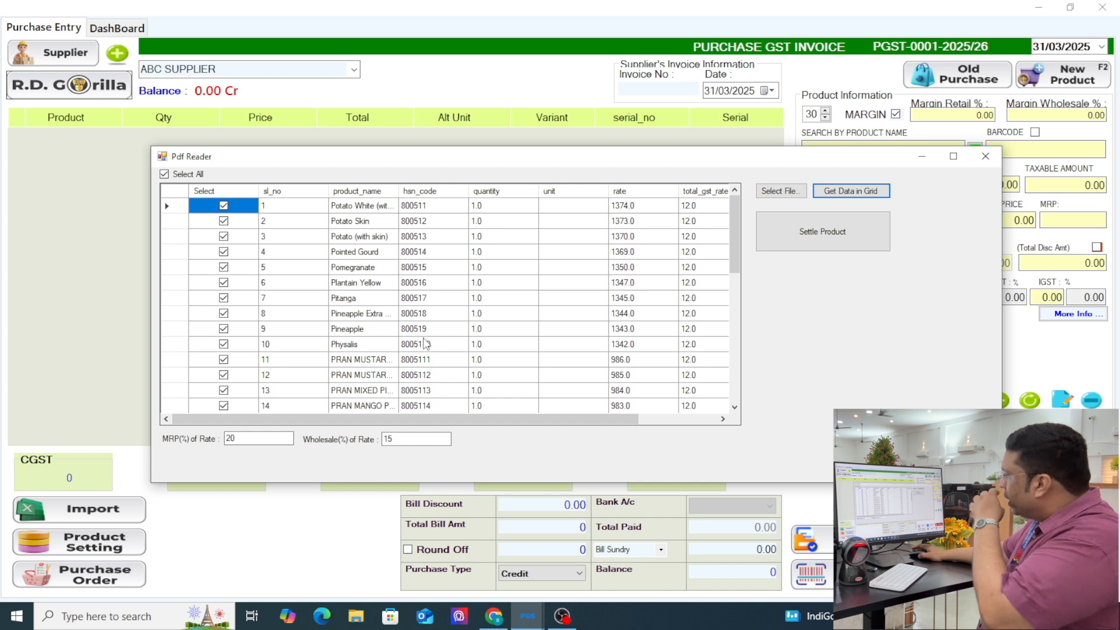
# - Review all the item rows extracted from the PDF and widen the product_name column to show full names
pyautogui.scroll(-5, 416, 344)
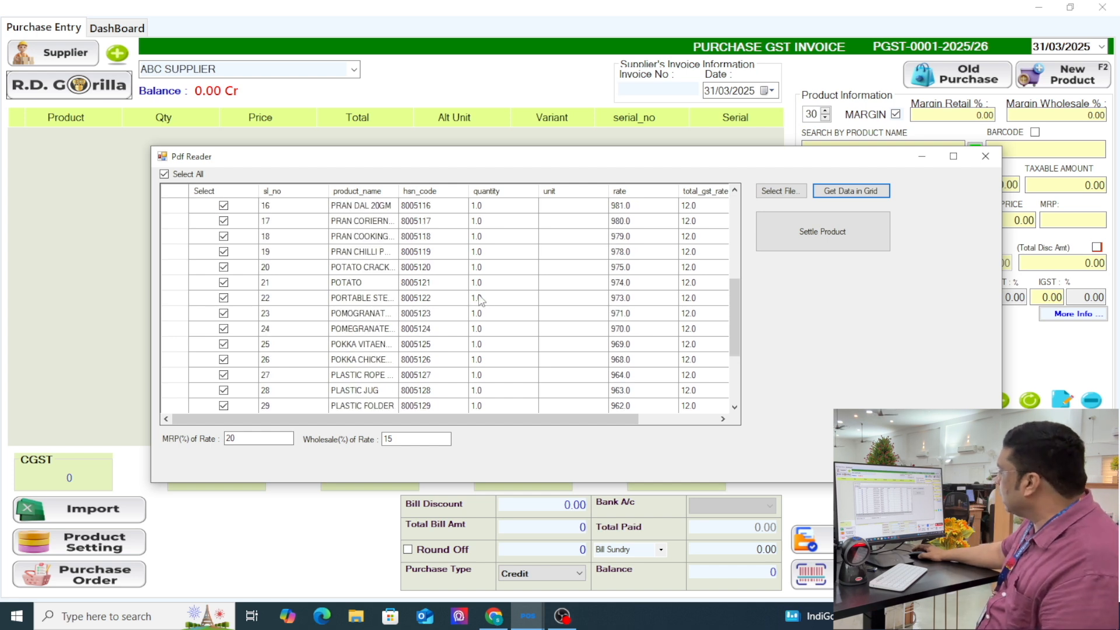
pyautogui.scroll(-3, 480, 299)
pyautogui.scroll(8, 460, 318)
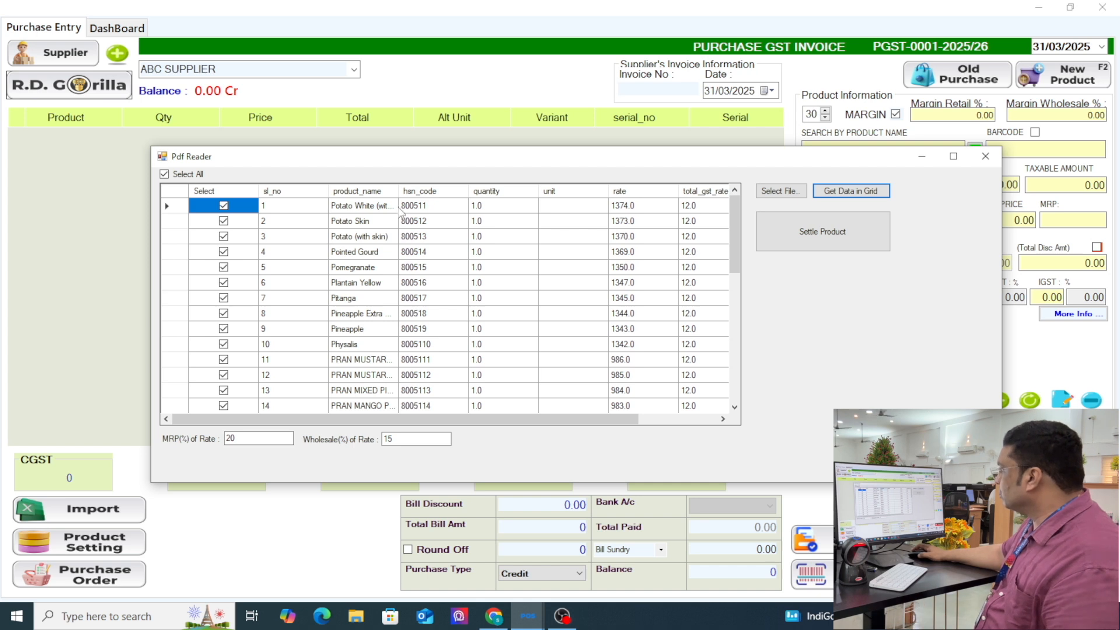
pyautogui.moveTo(399, 190); pyautogui.dragTo(439, 190)
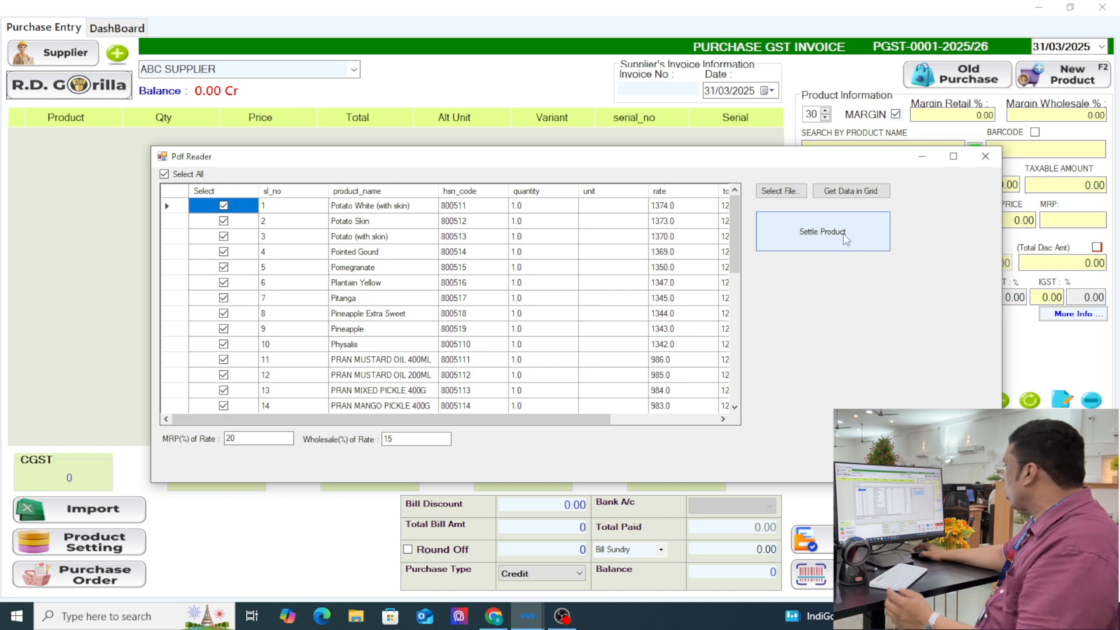
# - Settle the extracted products into the purchase entry, saving GST as both the purchase tax and the sales tax type
pyautogui.click(872, 235)
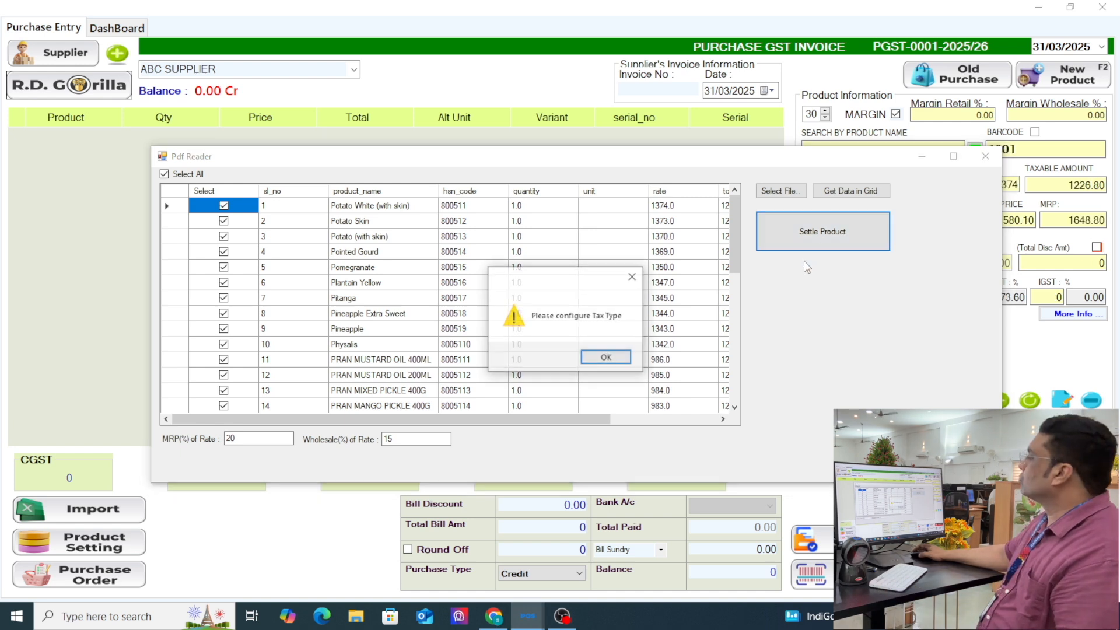
pyautogui.click(613, 357)
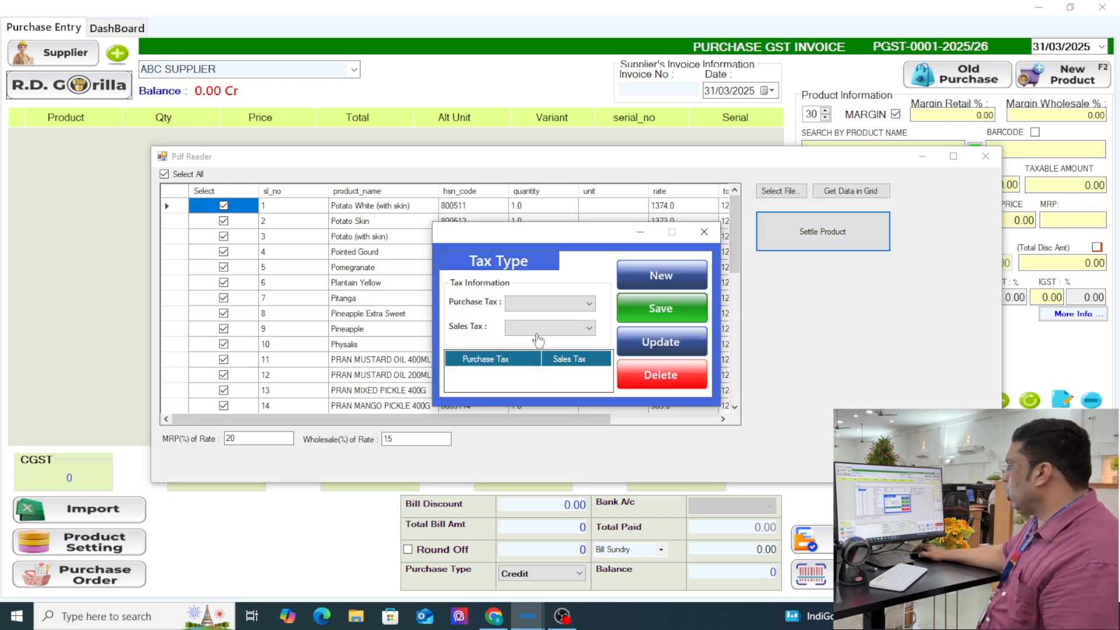
pyautogui.click(542, 304)
pyautogui.click(543, 319)
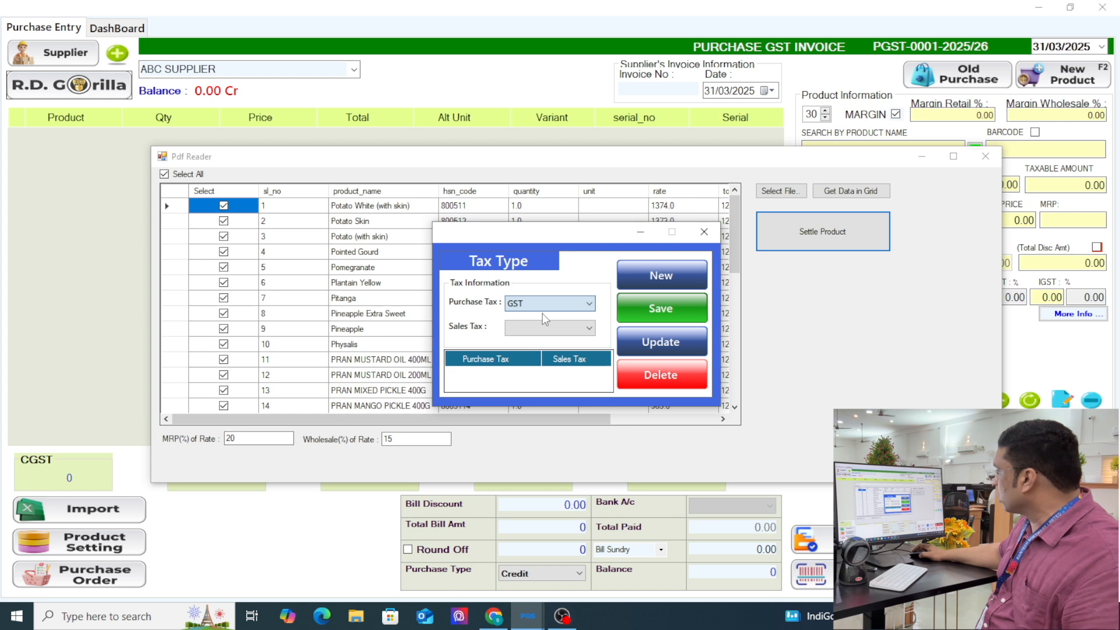
pyautogui.click(546, 328)
pyautogui.click(541, 343)
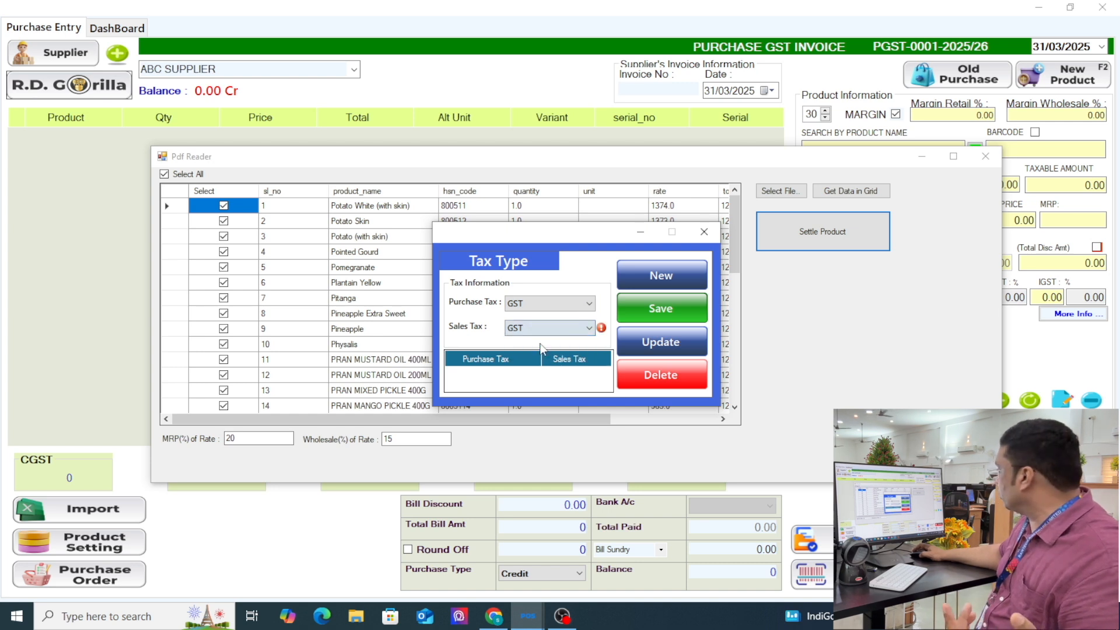
pyautogui.click(654, 311)
pyautogui.click(602, 357)
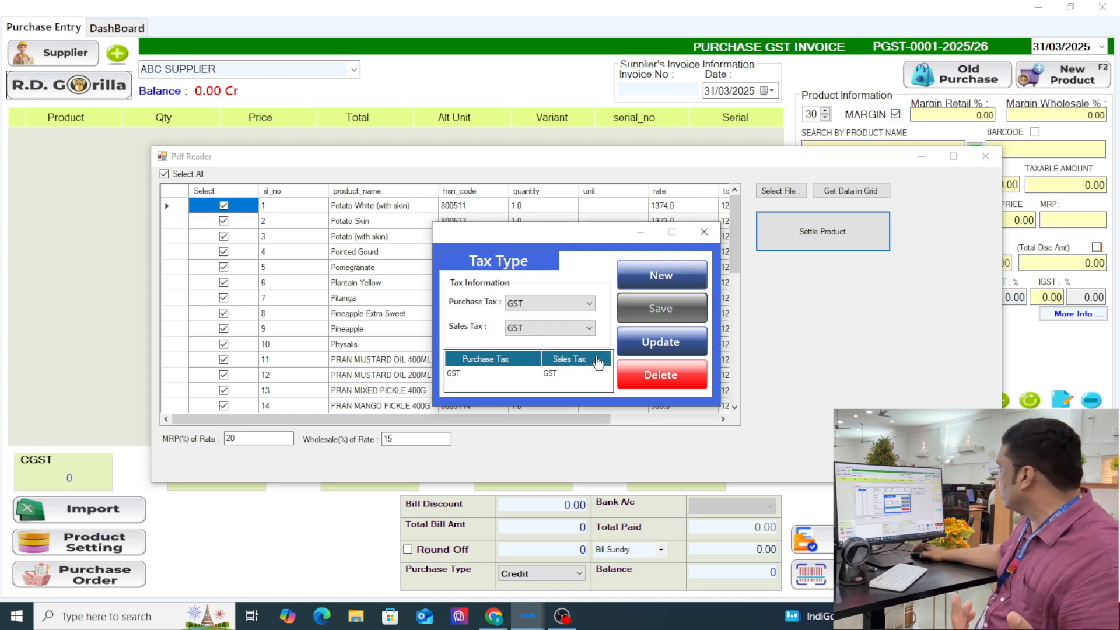
pyautogui.click(704, 231)
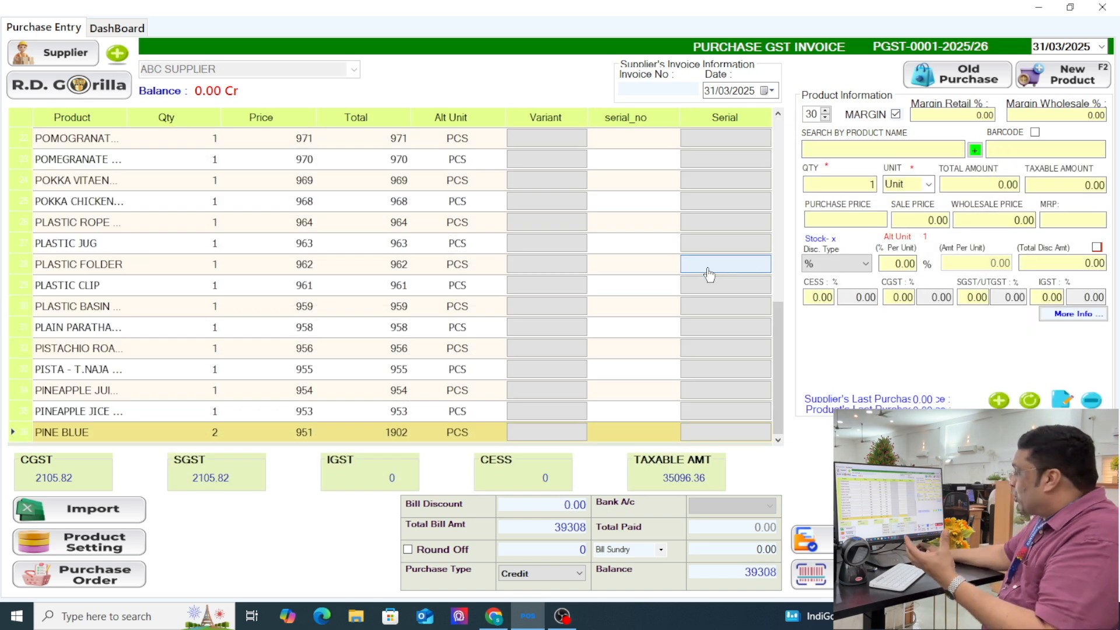
# - Compare the imported product rows, quantities and prices in the purchase entry with both pages of the invoice 2 PDF
pyautogui.scroll(4, 599, 304)
pyautogui.scroll(3, 600, 305)
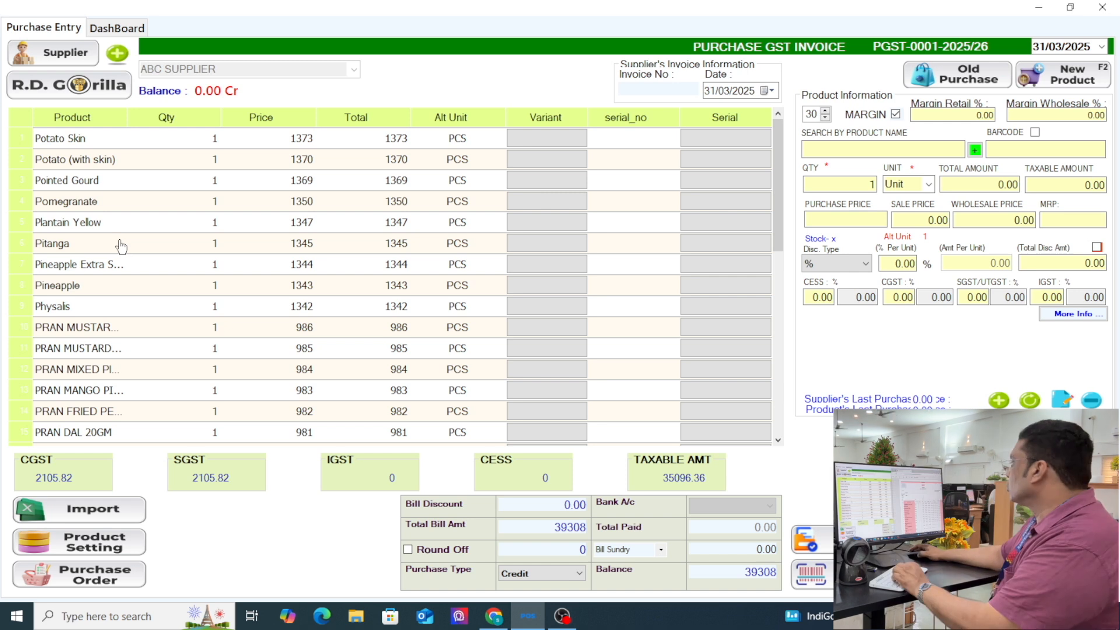
pyautogui.hotkey('alt', 'Tab')
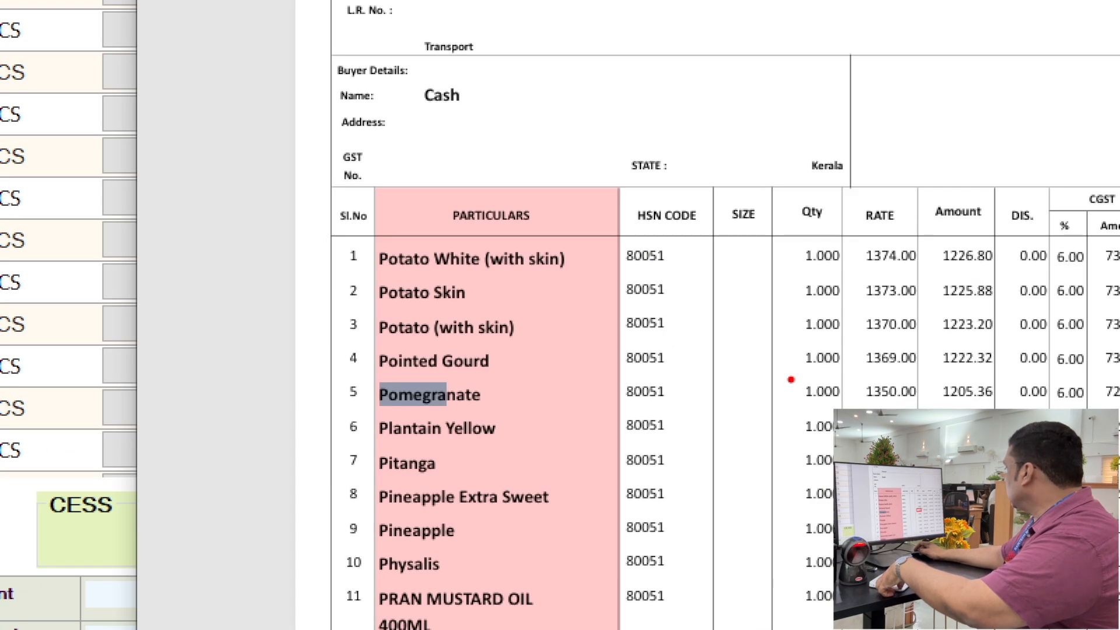
pyautogui.moveTo(787, 376)
pyautogui.mouseDown()
pyautogui.moveTo(847, 406)
pyautogui.moveTo(922, 407)
pyautogui.mouseUp()
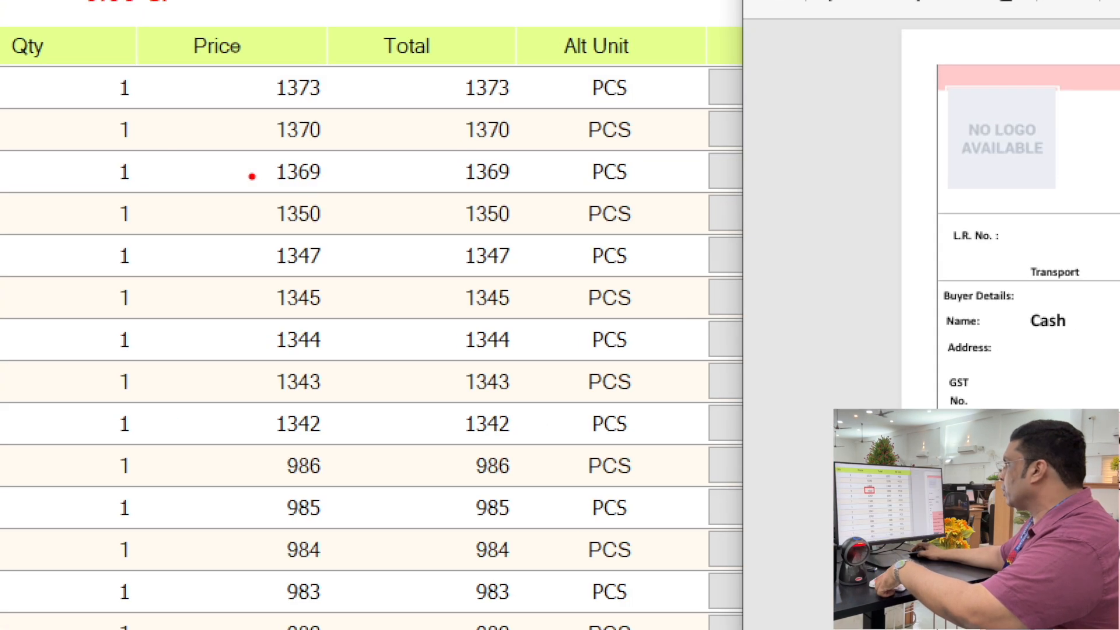
pyautogui.moveTo(276, 185); pyautogui.dragTo(324, 211)
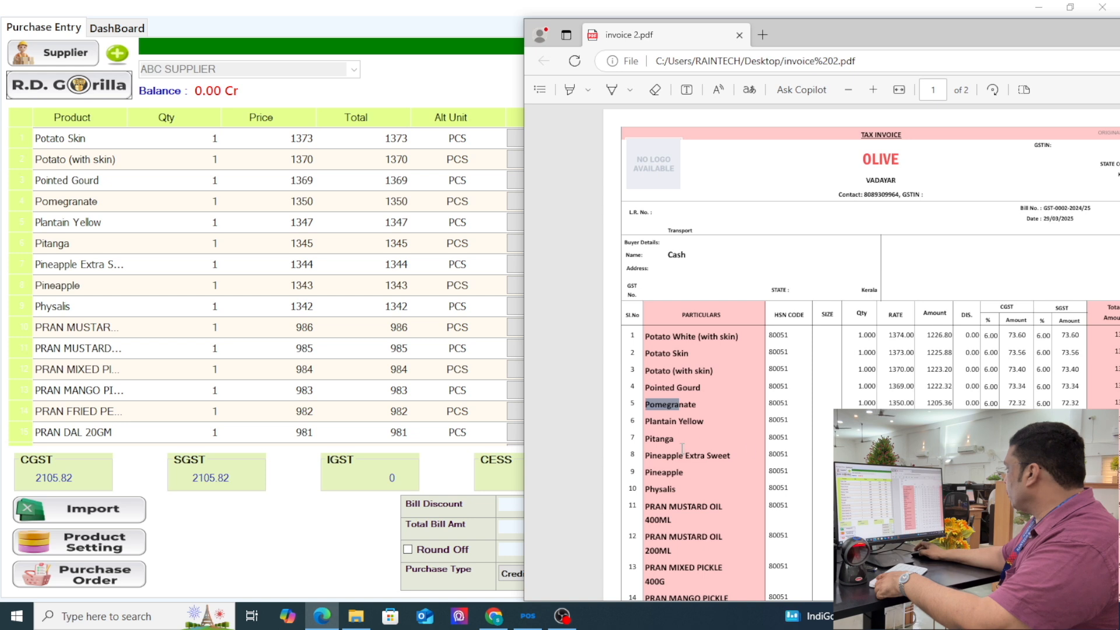
pyautogui.scroll(-2, 677, 450)
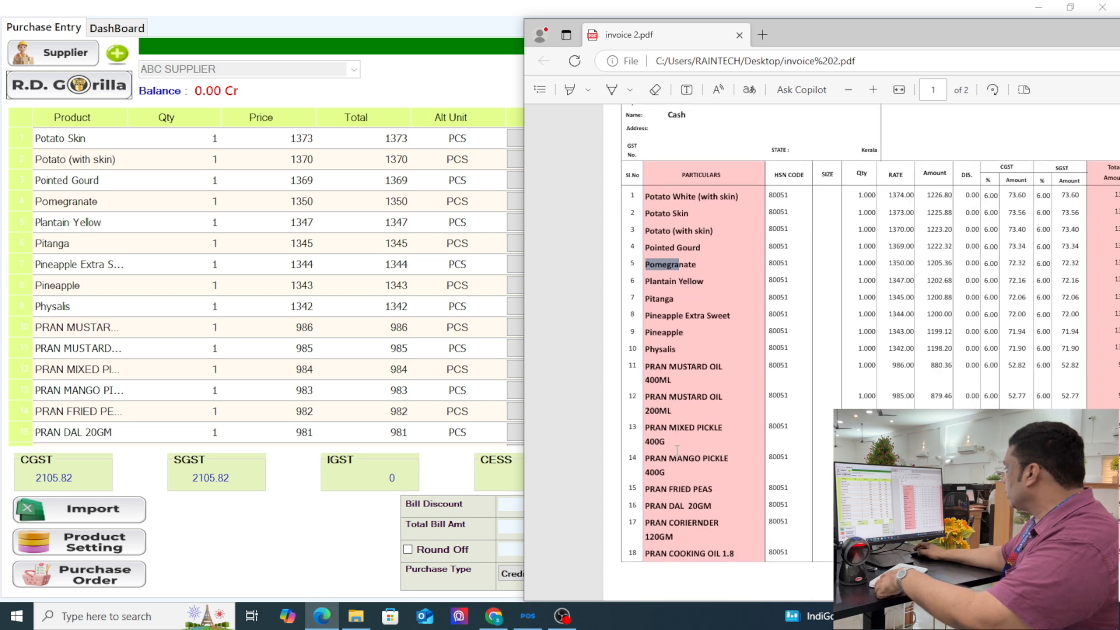
pyautogui.scroll(-10, 677, 418)
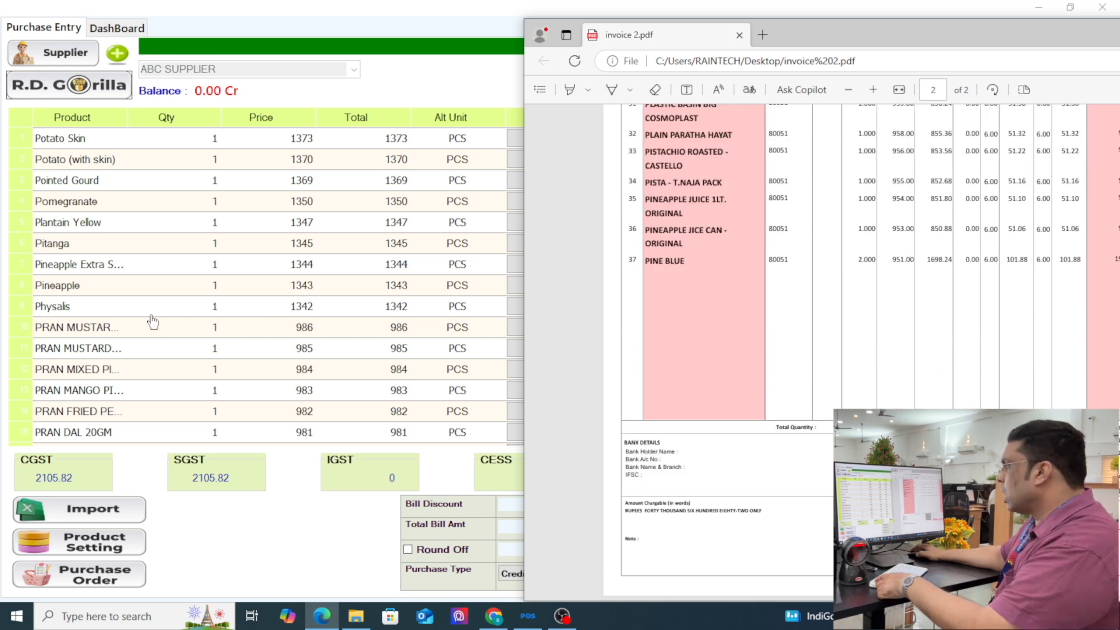
pyautogui.click(7, 375)
pyautogui.scroll(-7, 457, 353)
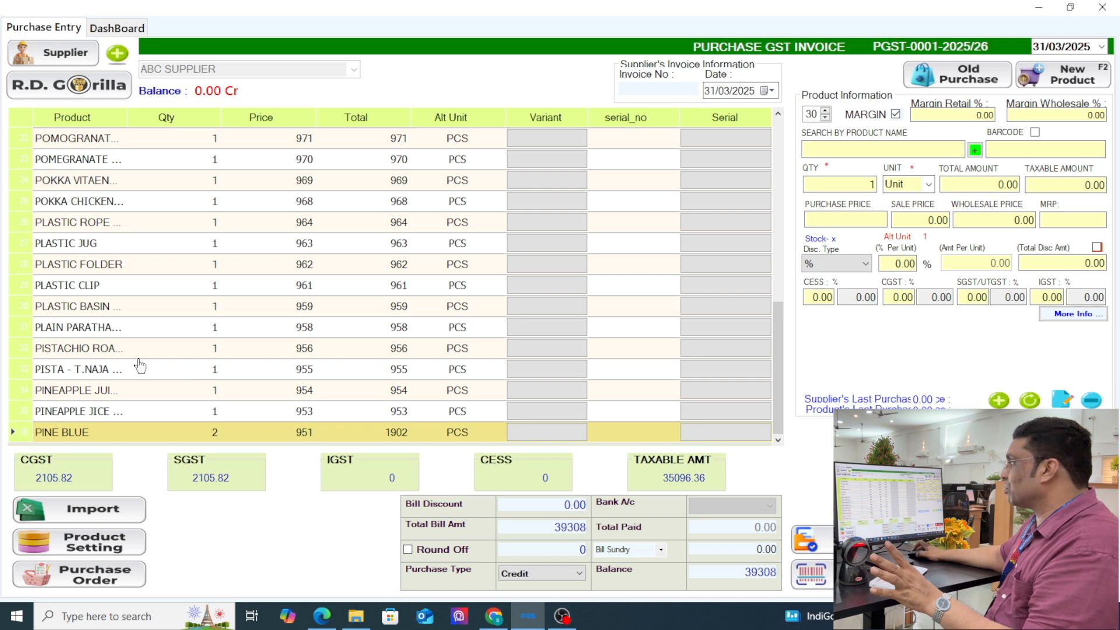
pyautogui.scroll(7, 145, 363)
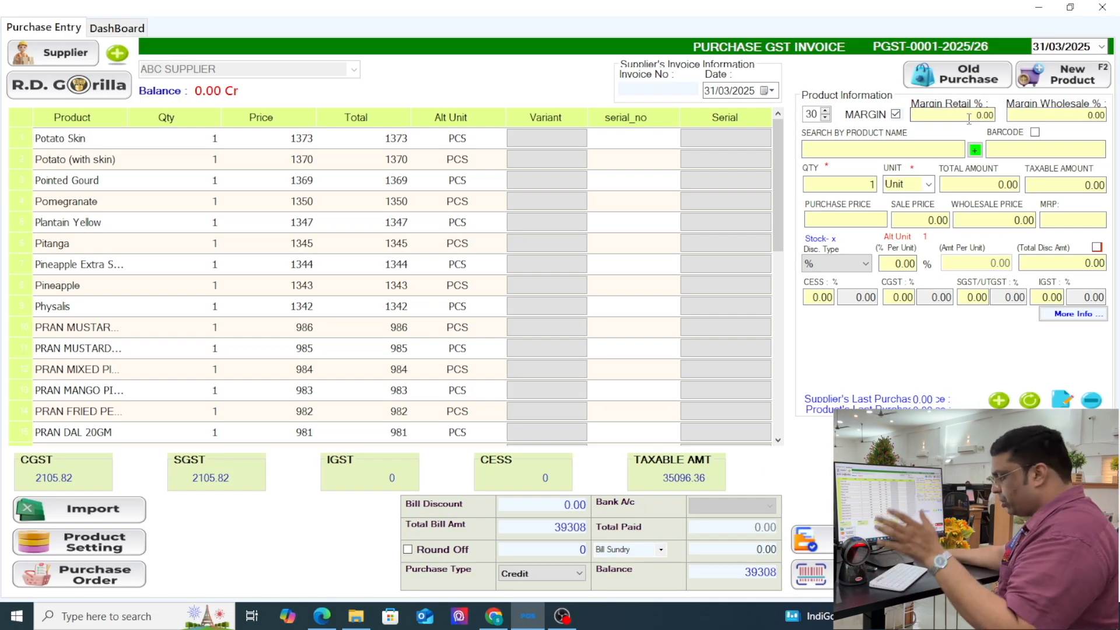
# - Set the retail margin to 30% and the wholesale margin to 20% for the purchased products
pyautogui.click(969, 115)
pyautogui.write('3')
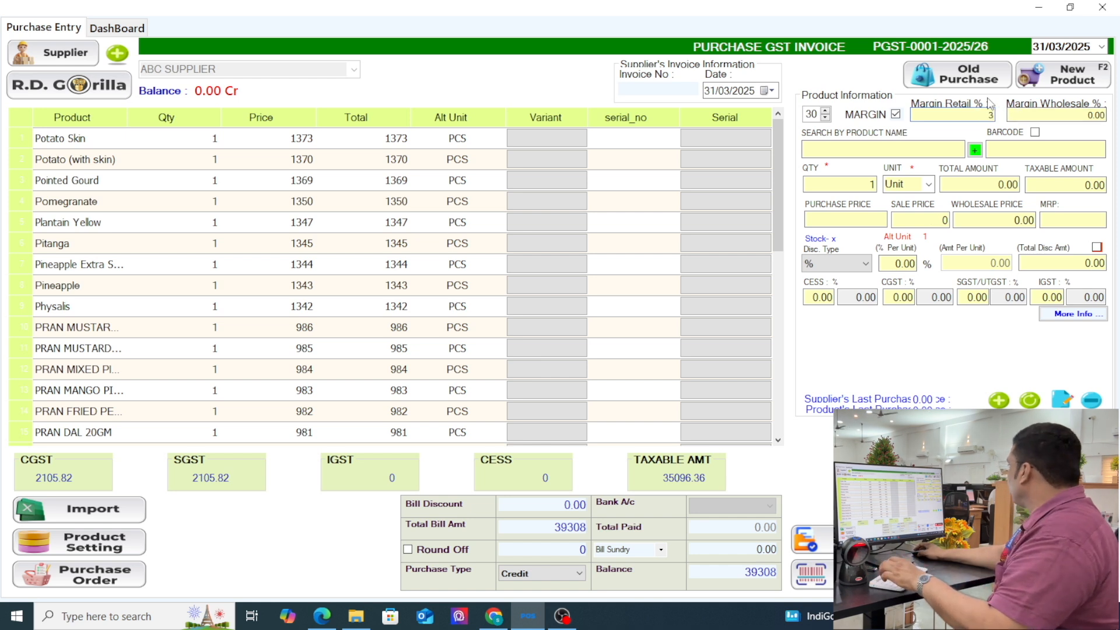
pyautogui.write('0')
pyautogui.click(1107, 115)
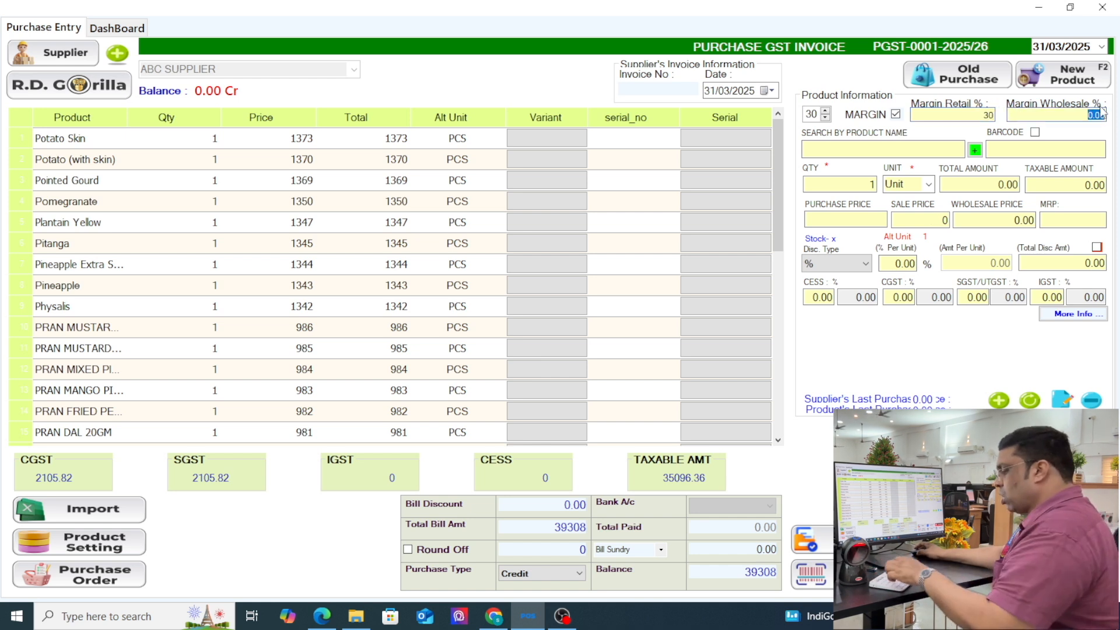
pyautogui.write('20')
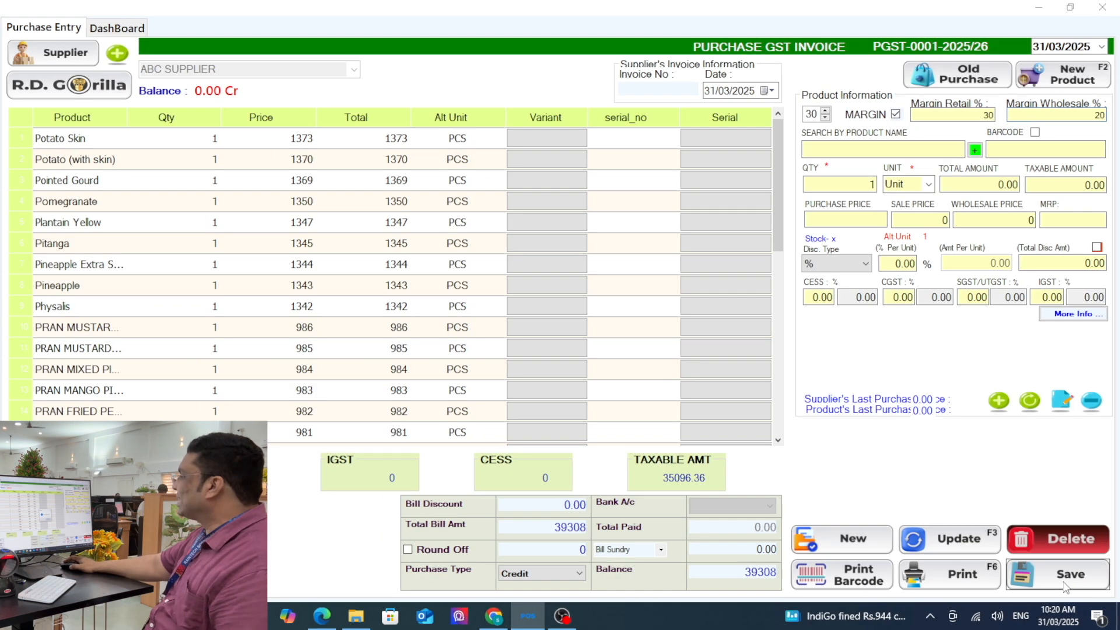
# - Save the purchase GST invoice and close the purchase entry window
pyautogui.click(1065, 586)
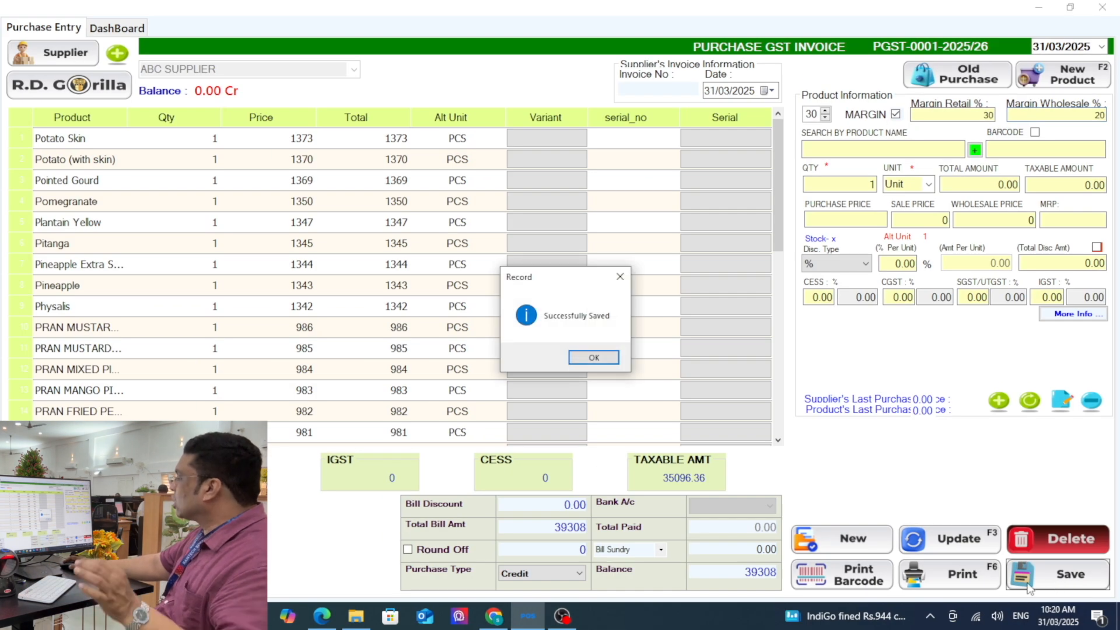
pyautogui.click(594, 358)
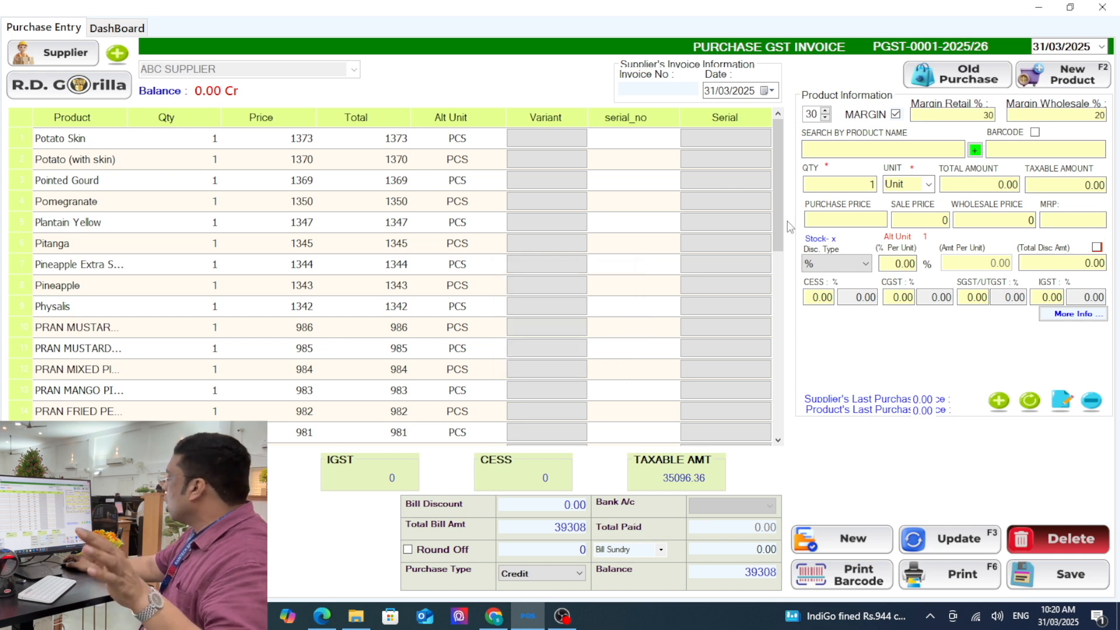
pyautogui.click(1103, 7)
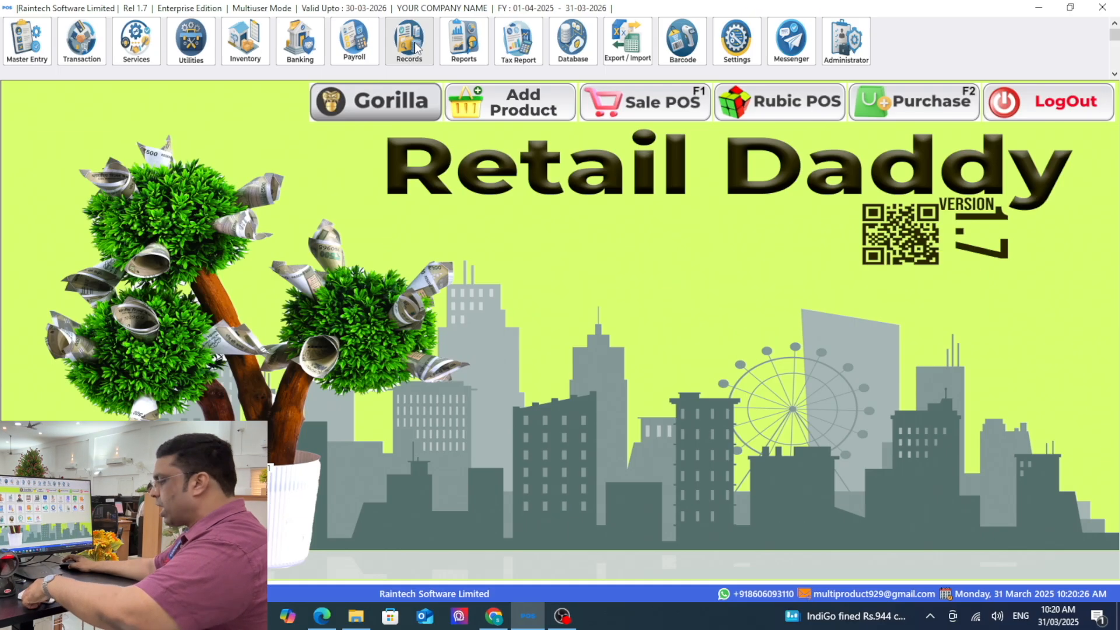
# - Load all records in Stock In Hand and examine the imported products' prices, tax and available quantities
pyautogui.click(411, 44)
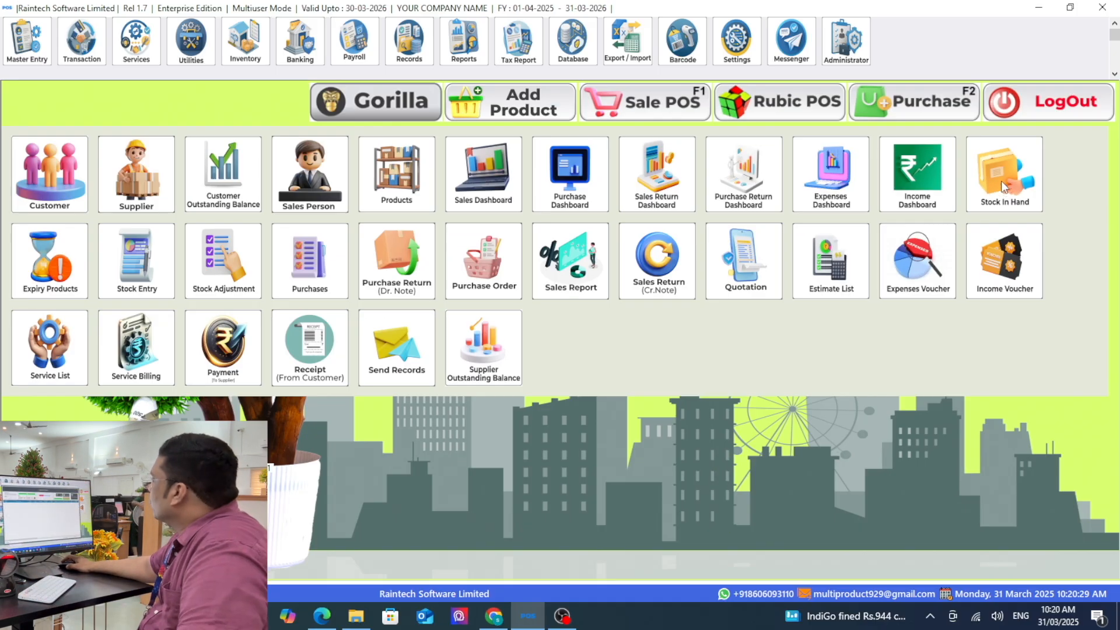
pyautogui.click(1001, 181)
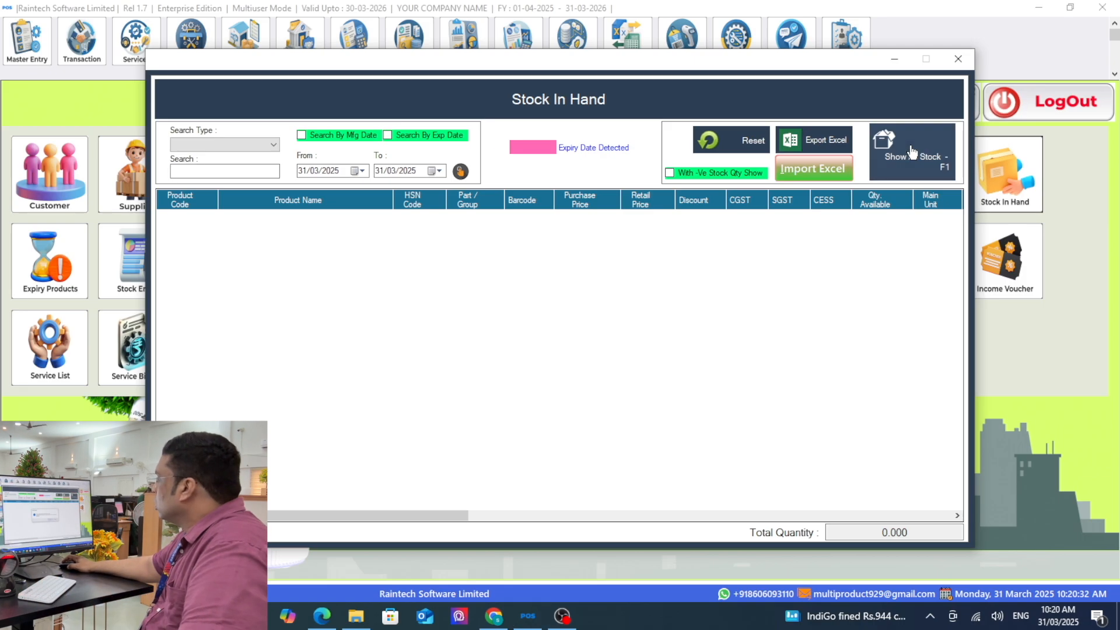
pyautogui.click(875, 169)
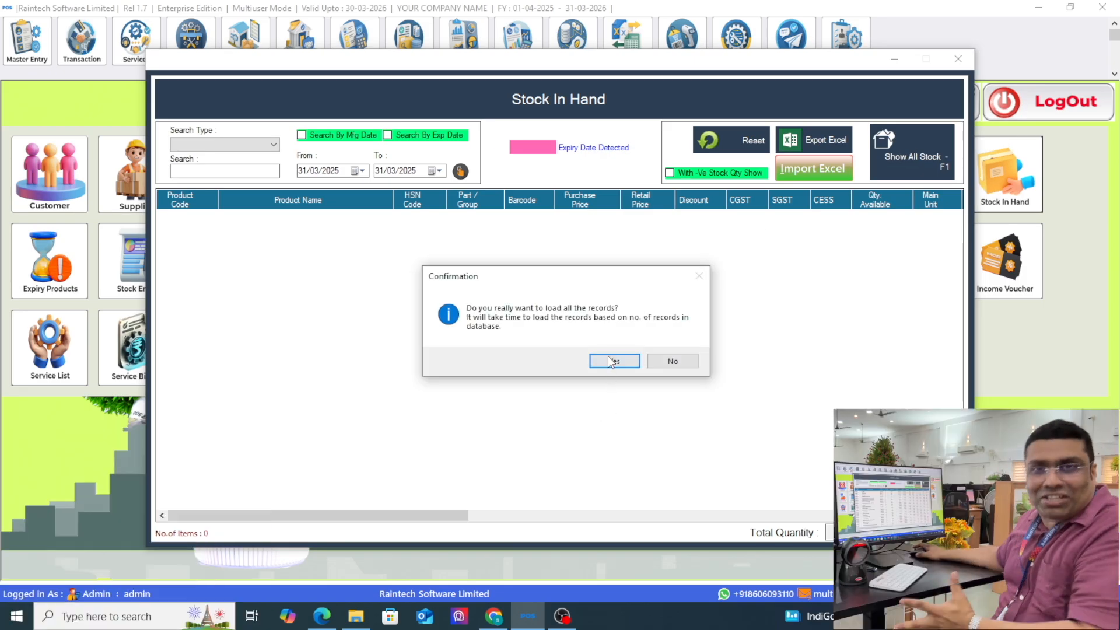
pyautogui.click(322, 603)
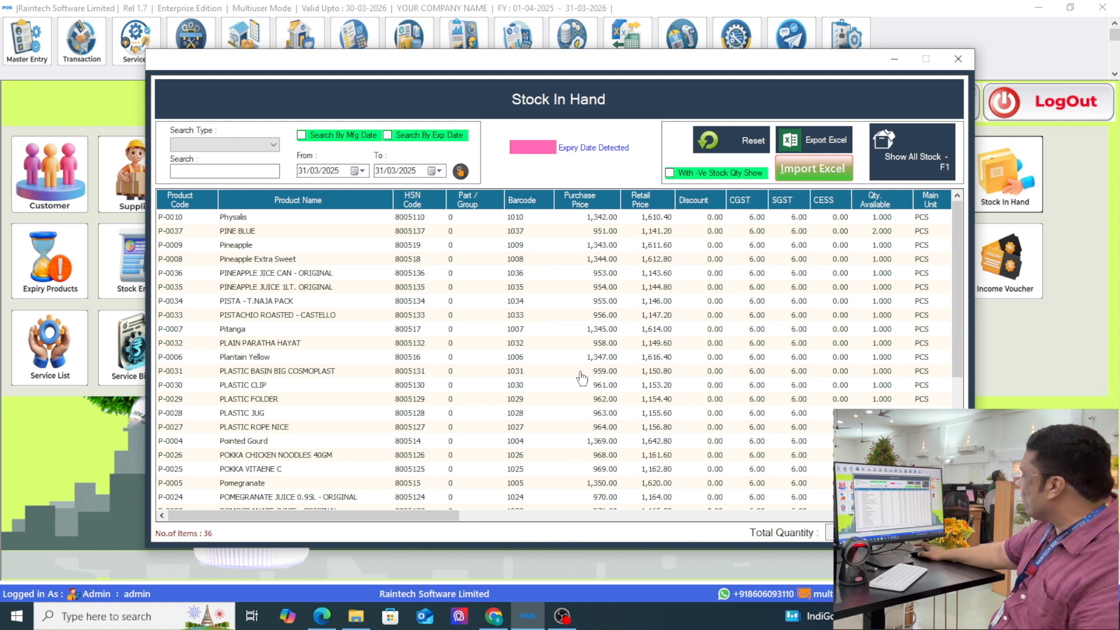
pyautogui.scroll(-5, 583, 374)
pyautogui.scroll(5, 598, 369)
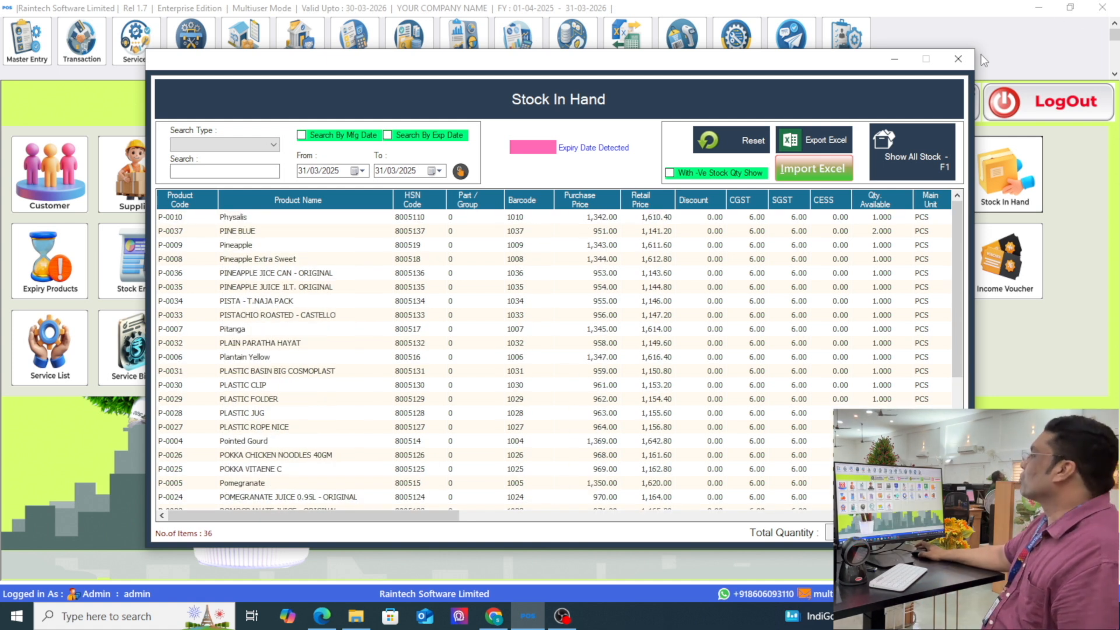
pyautogui.click(958, 58)
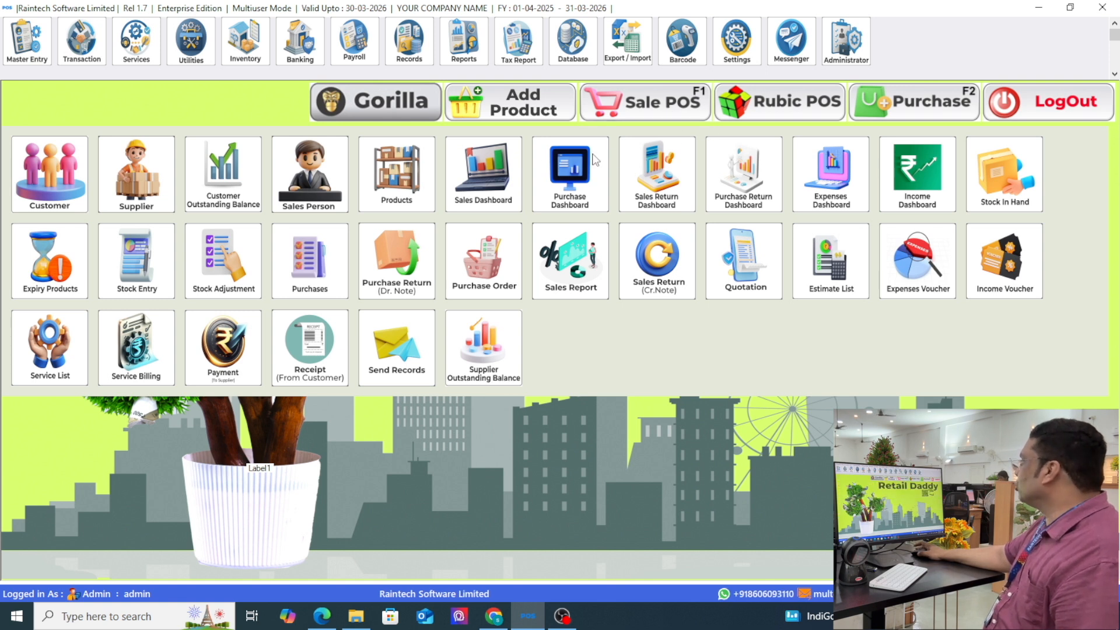
# - Enable AI images in Rubic POS and reload the GENERAL category so its products get pictures
pyautogui.click(742, 51)
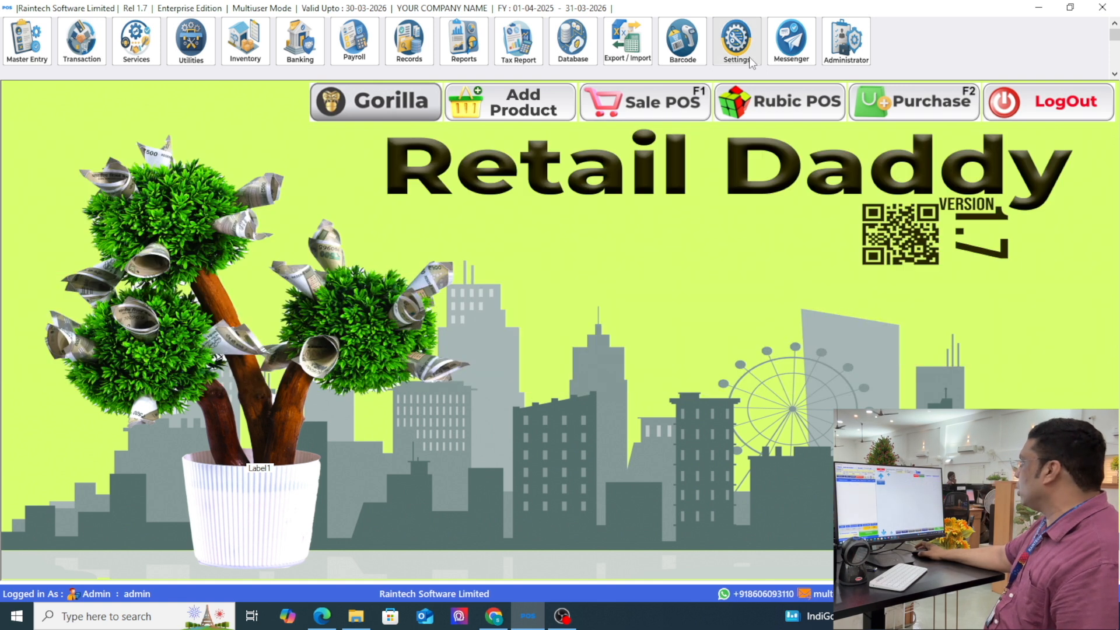
pyautogui.click(787, 104)
pyautogui.click(405, 153)
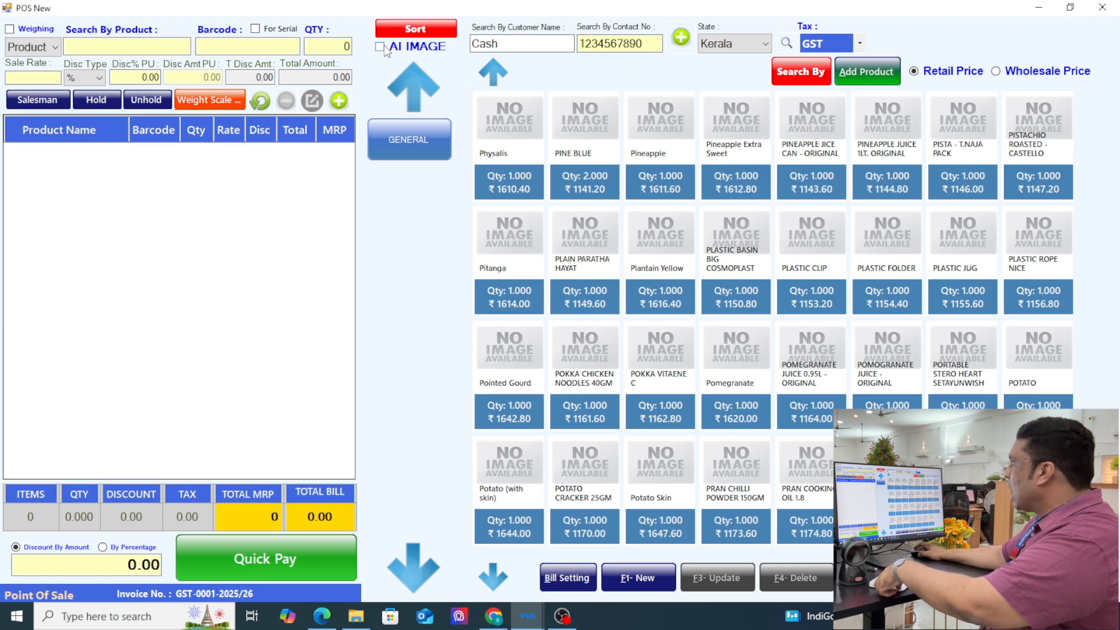
pyautogui.click(380, 47)
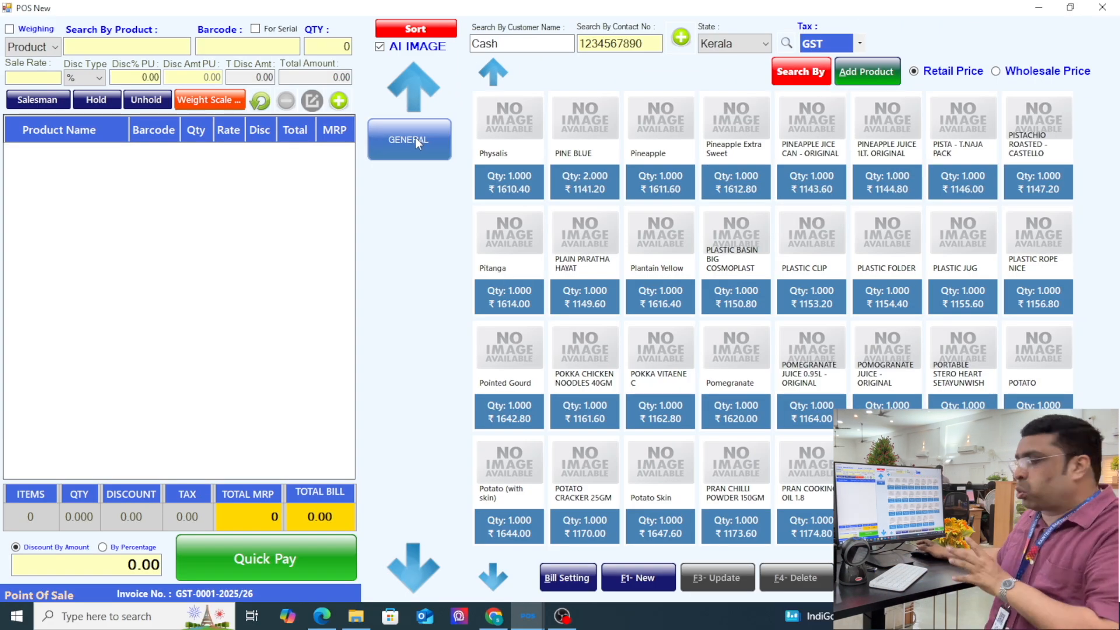
pyautogui.click(416, 138)
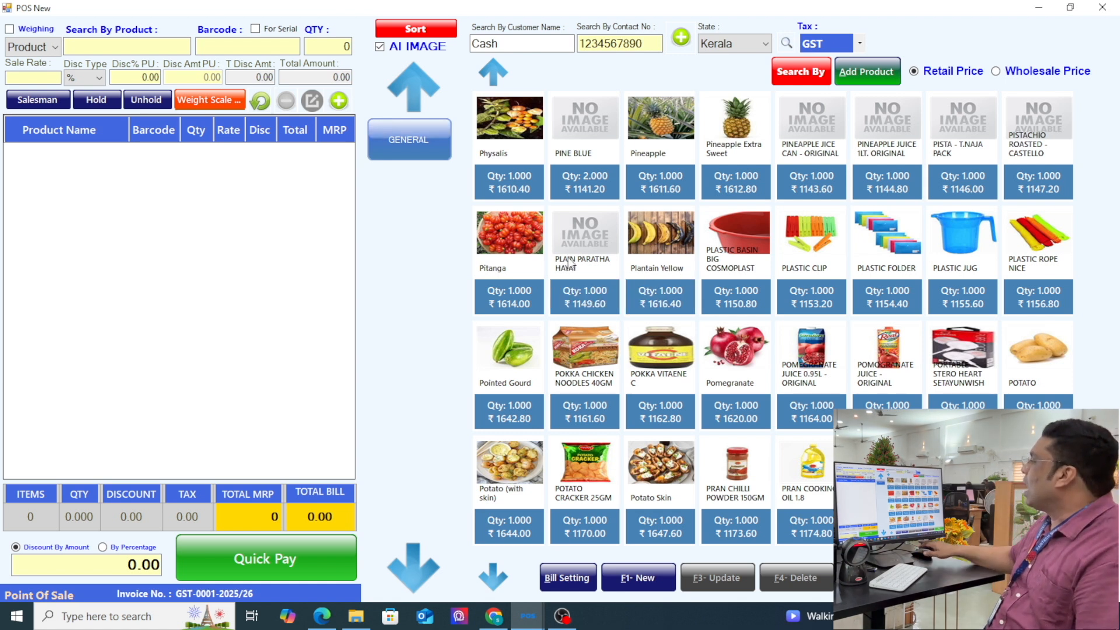
# - Try adding Pitanga to the sale bill in Rubic POS, and leave without billing it
pyautogui.click(507, 235)
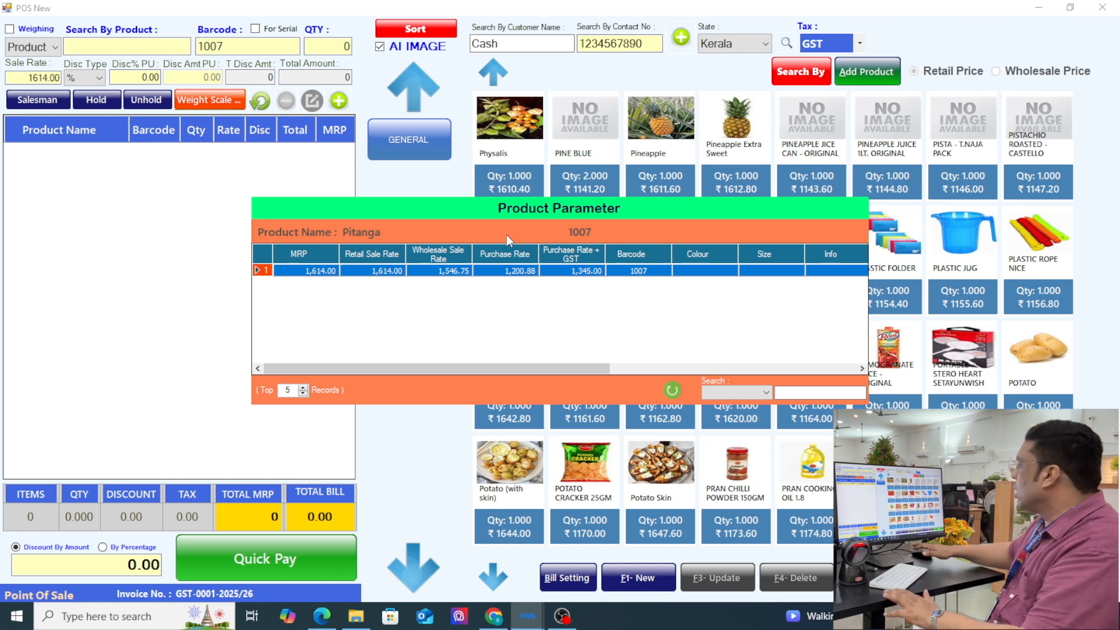
pyautogui.press('Return')
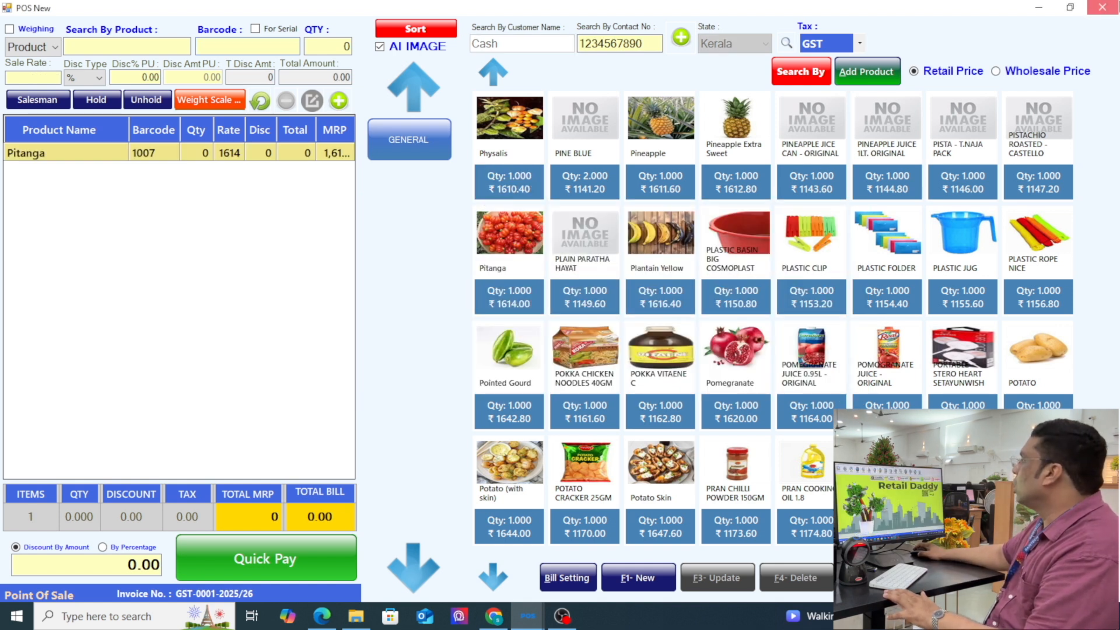
pyautogui.click(1103, 7)
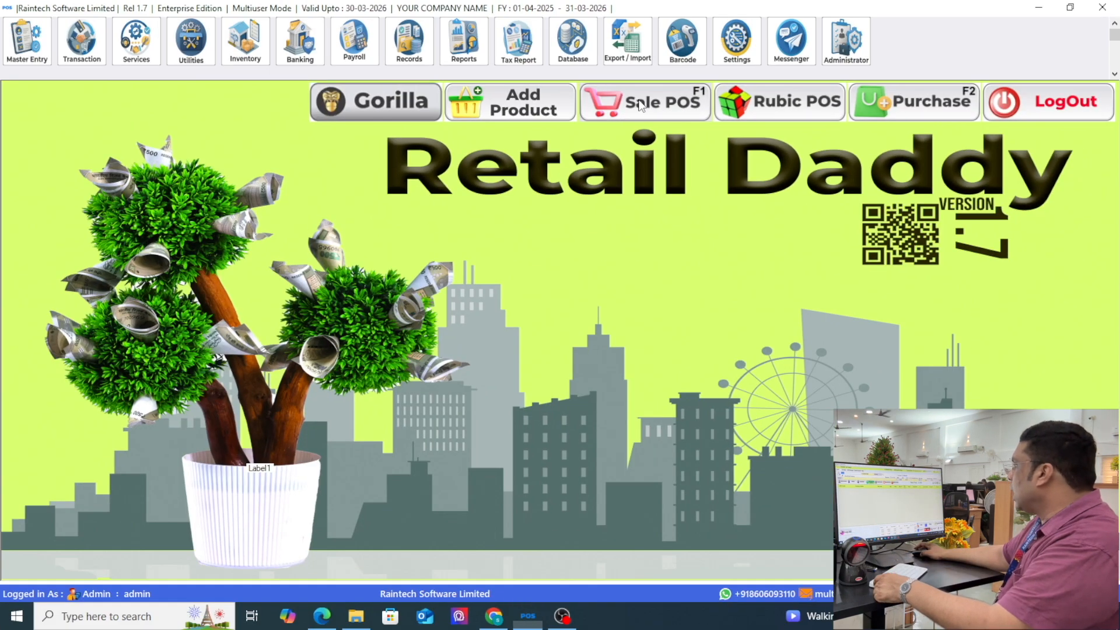
# - Turn off the Product Parameter option in Sale POS's product info settings and return to the home screen
pyautogui.click(609, 83)
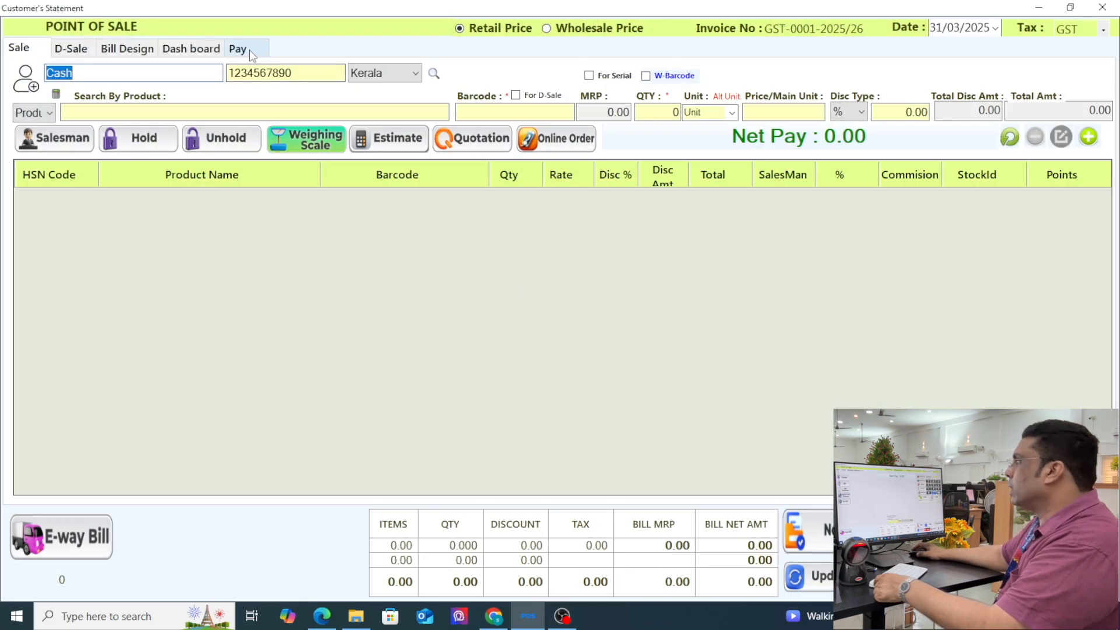
pyautogui.click(250, 53)
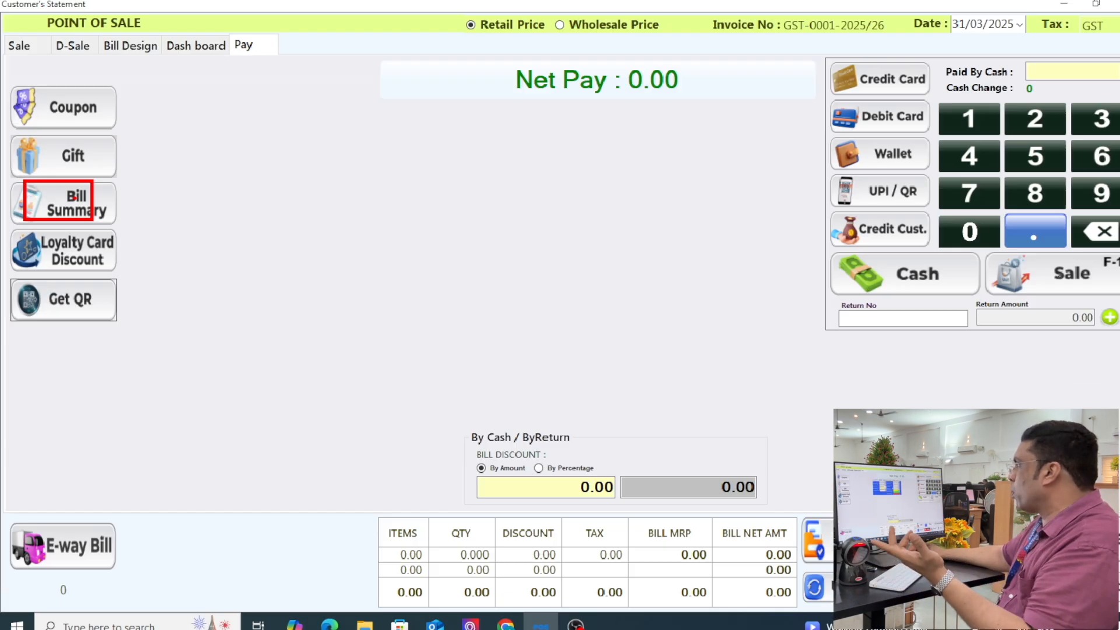
pyautogui.click(75, 198)
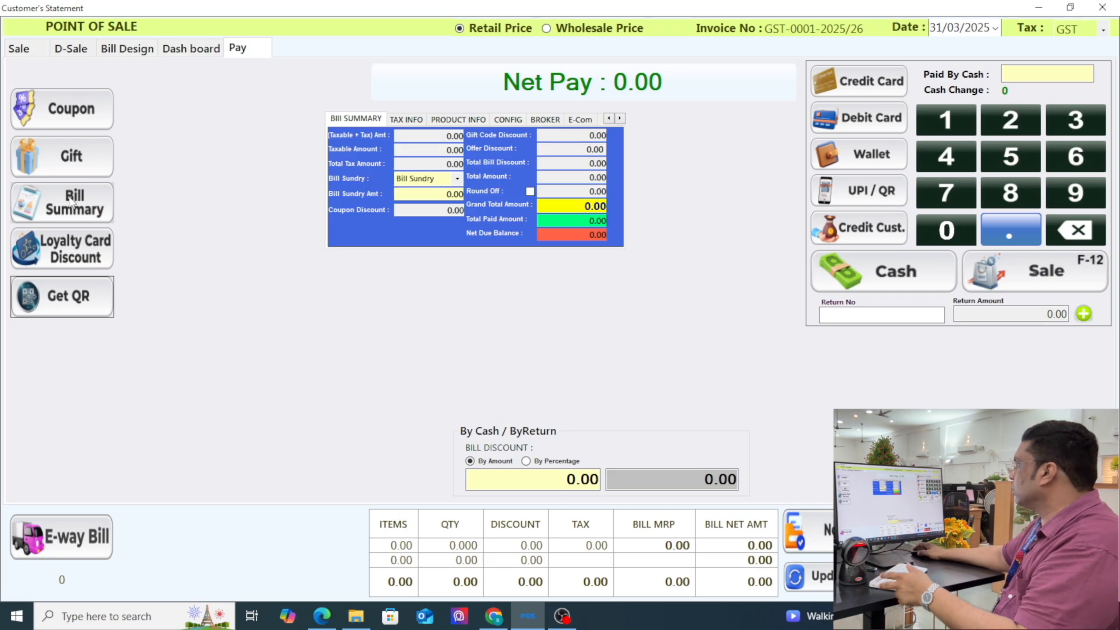
pyautogui.click(509, 120)
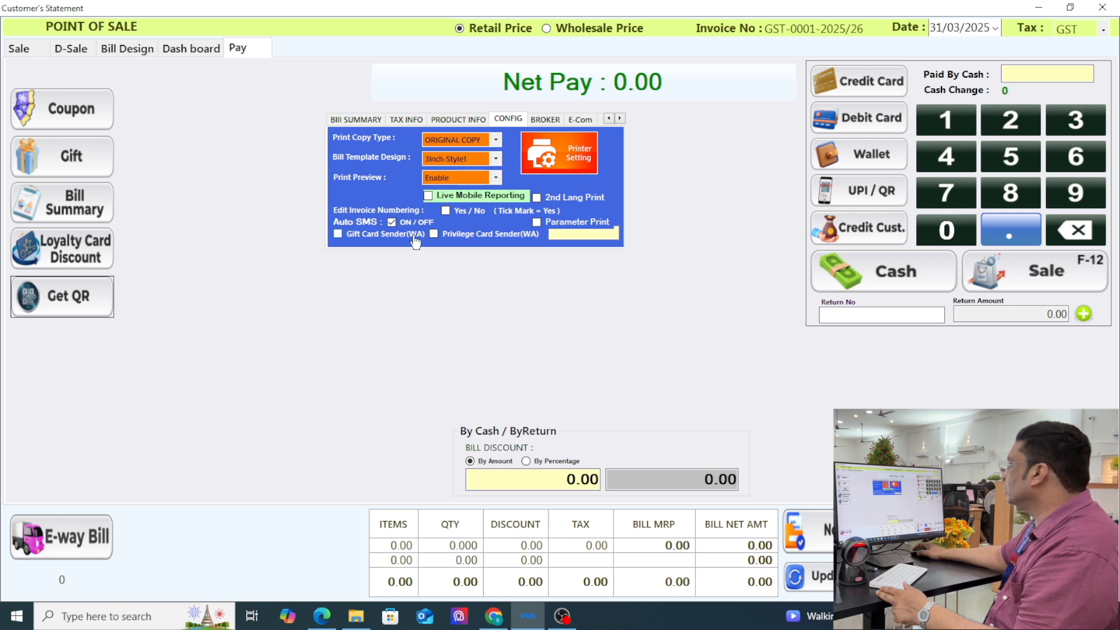
pyautogui.click(459, 120)
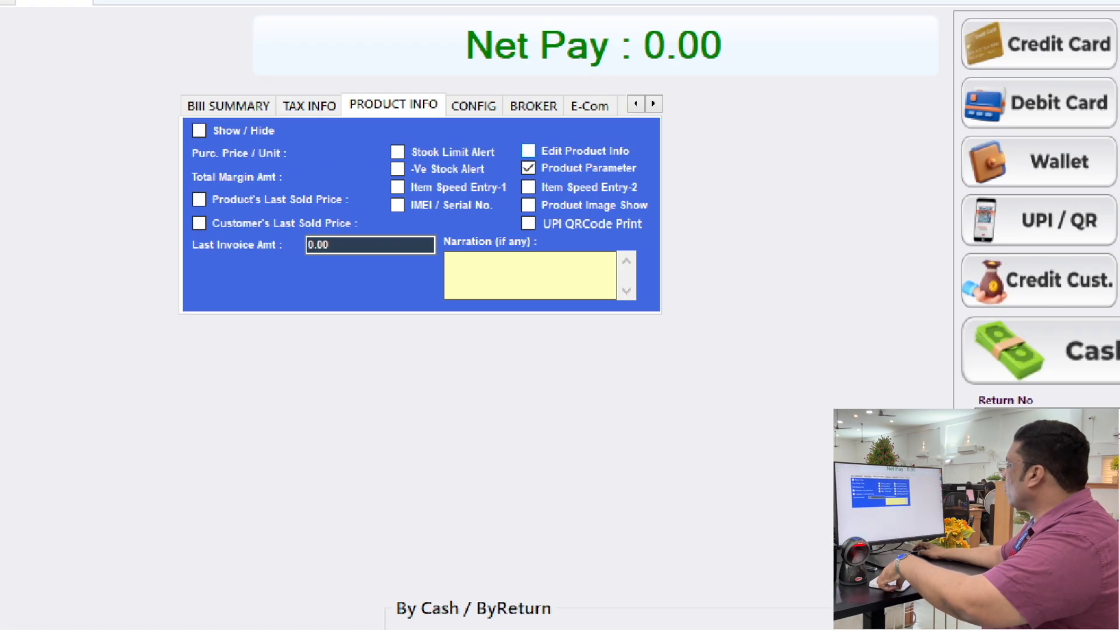
pyautogui.click(528, 168)
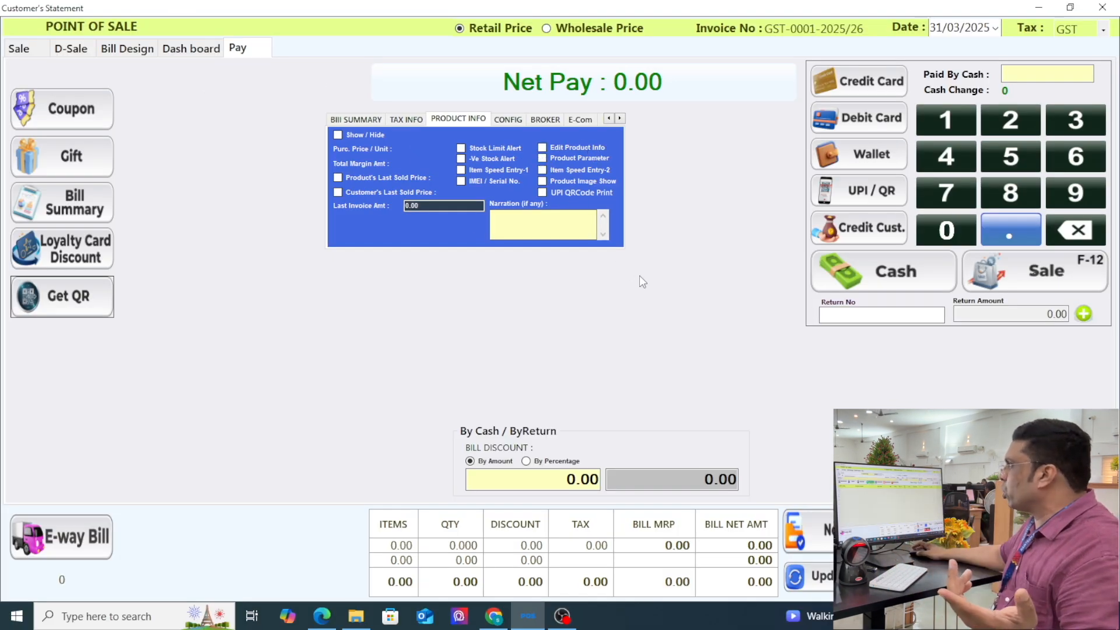
pyautogui.click(19, 48)
pyautogui.click(1102, 7)
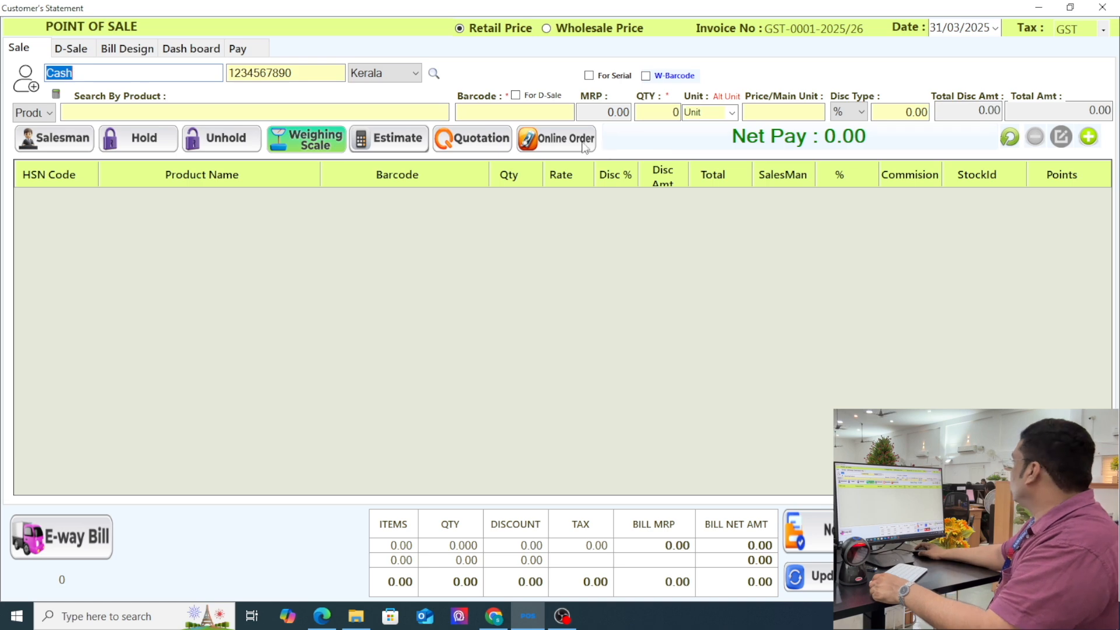
pyautogui.click(1103, 7)
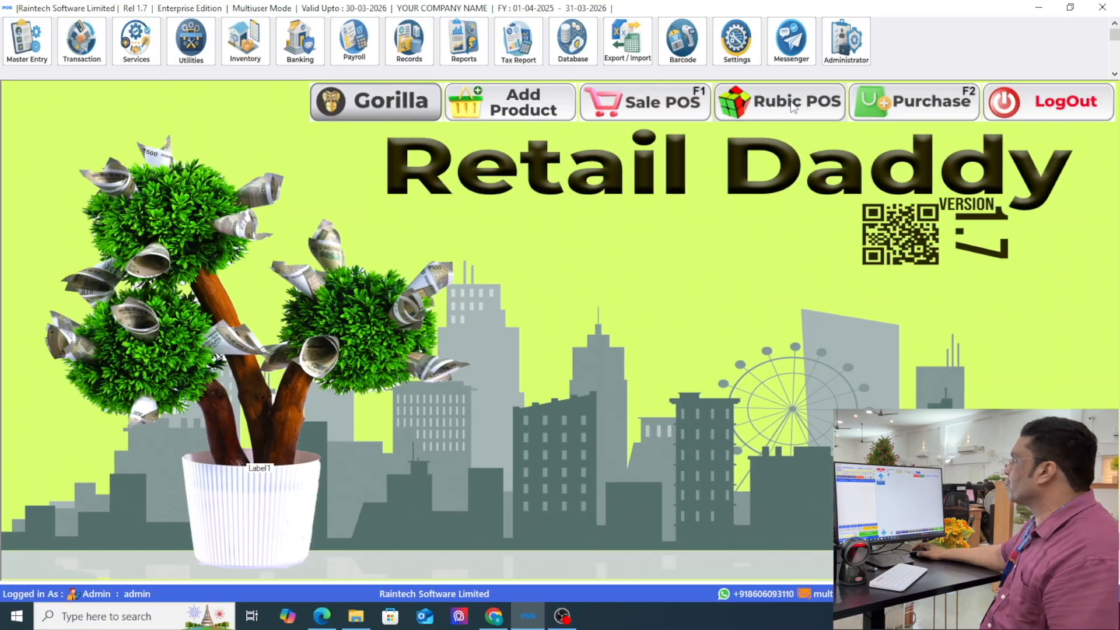
# - Fill a Rubic POS bill with Pitanga, Plastic Basin, Plastic Clip, Plastic Folder, Plastic Jug, Potato Cracker, Potato (with skin) and Pokka Chicken Noodles
pyautogui.press('F1')
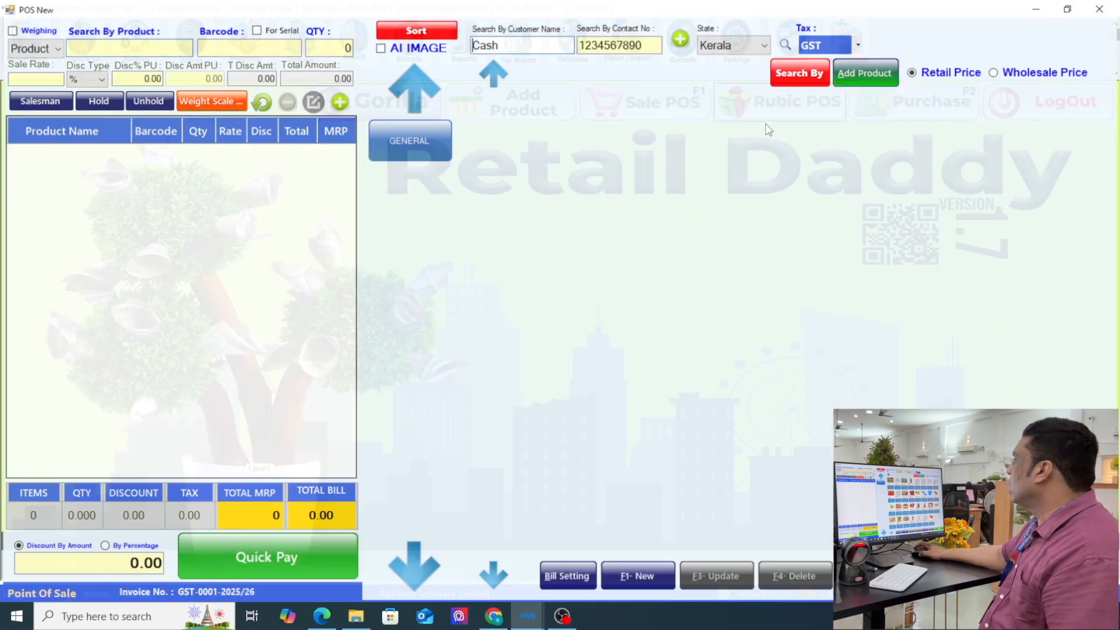
pyautogui.click(502, 227)
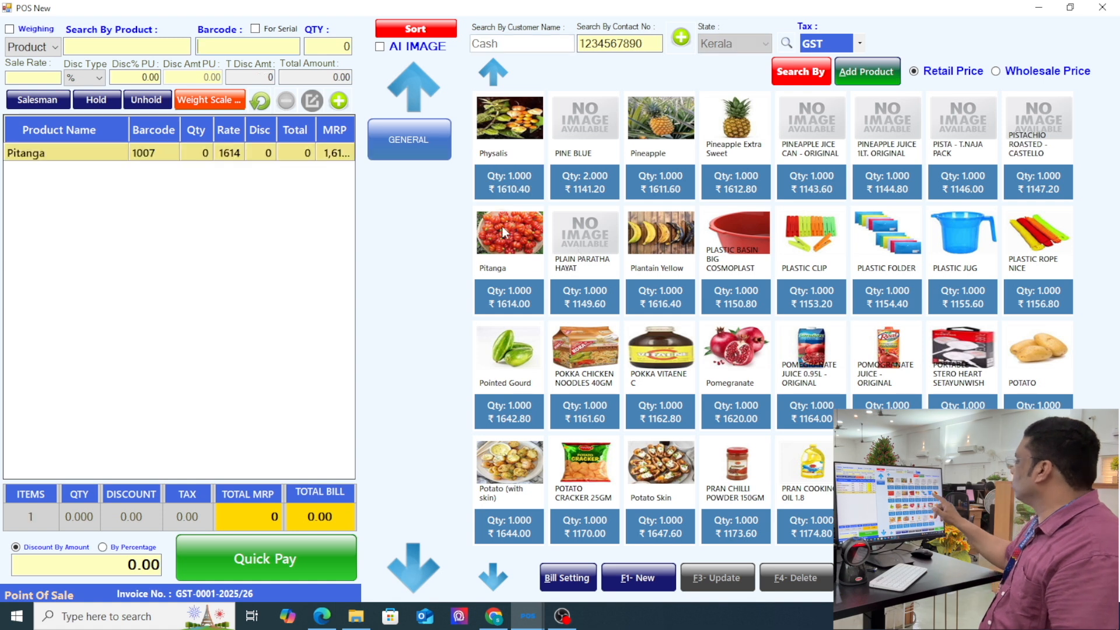
pyautogui.click(723, 234)
pyautogui.click(812, 245)
pyautogui.click(905, 228)
pyautogui.click(985, 227)
pyautogui.click(584, 461)
pyautogui.click(509, 461)
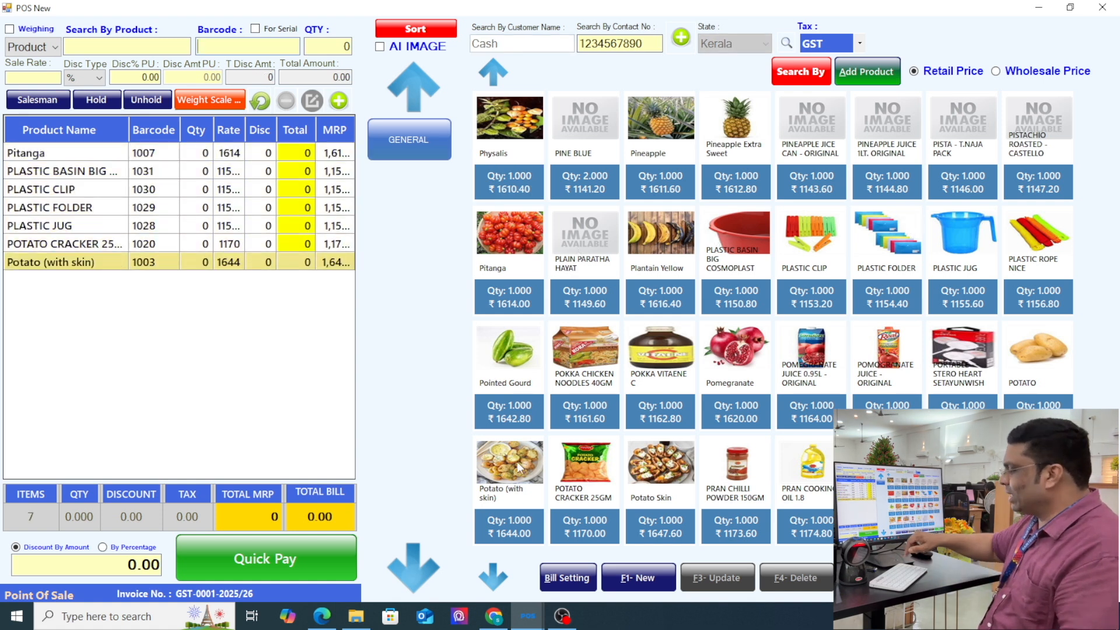
pyautogui.click(576, 347)
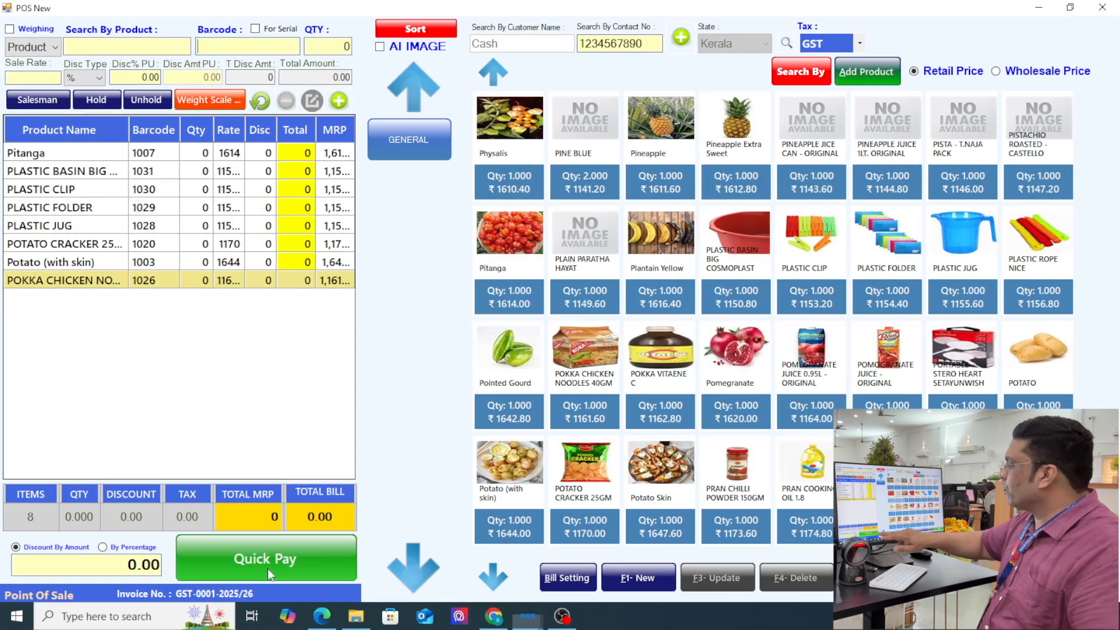
# - Try to settle the bill with Quick Pay, and close Rubic POS without billing
pyautogui.click(283, 563)
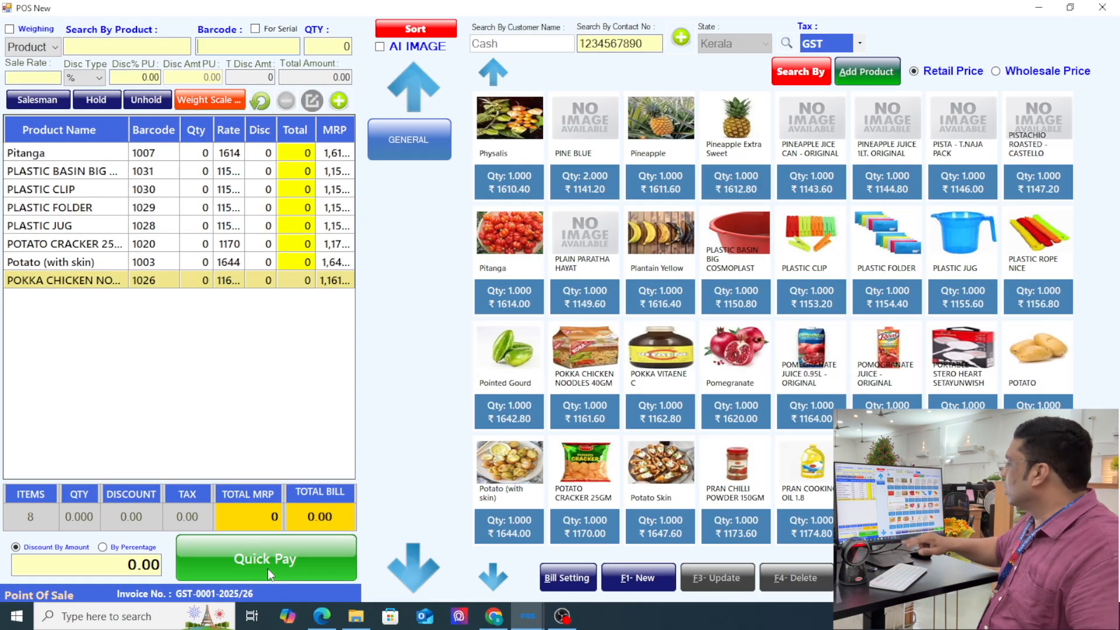
pyautogui.press('Return')
pyautogui.click(300, 562)
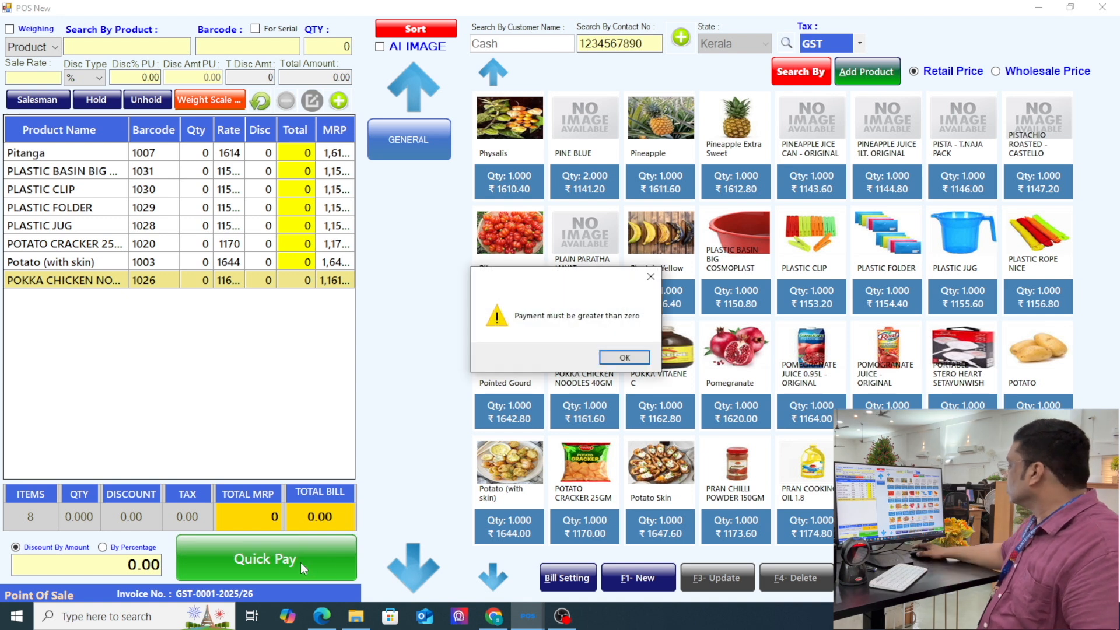
pyautogui.press('Return')
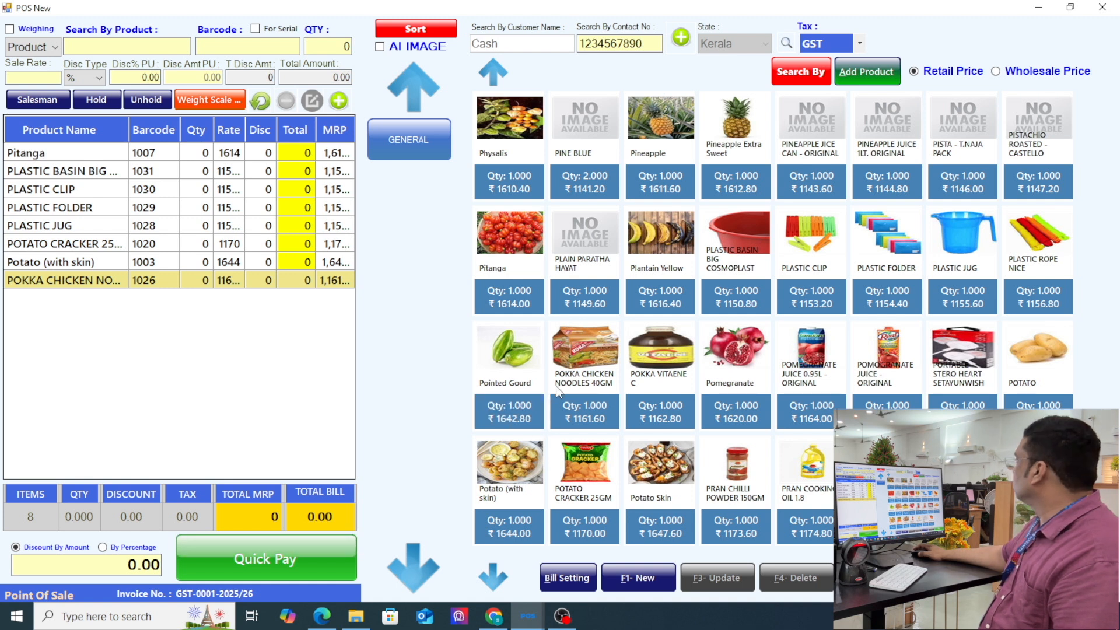
pyautogui.click(1102, 10)
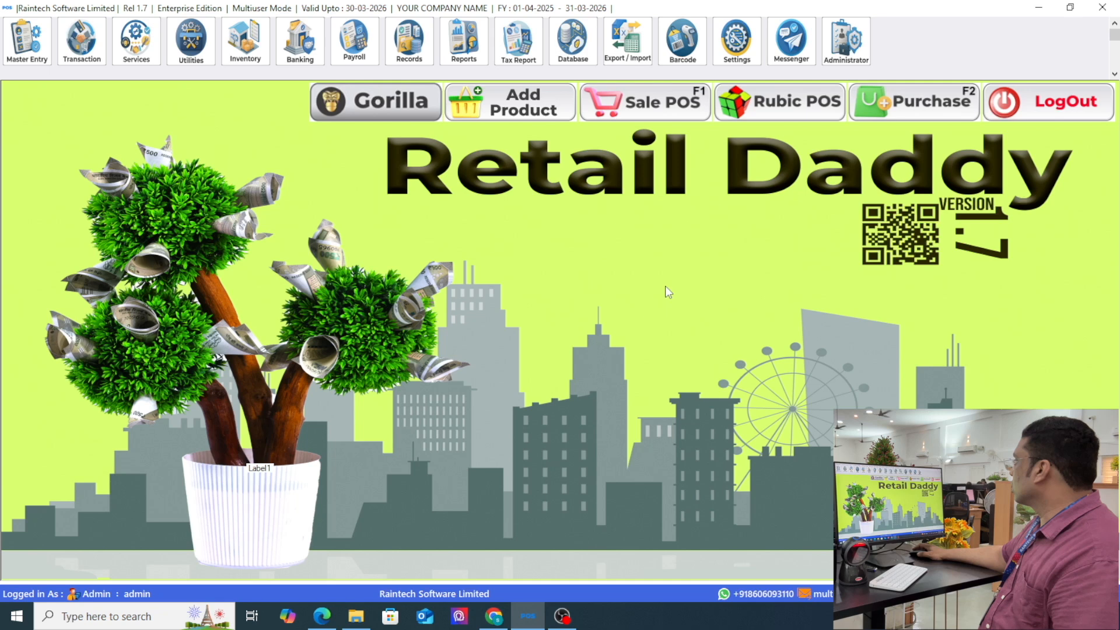
# - Try adding Pomegranate and PRAN CHILLI POWDER 150GM from the GENERAL category in Rubic POS, and leave without billing them
pyautogui.click(672, 102)
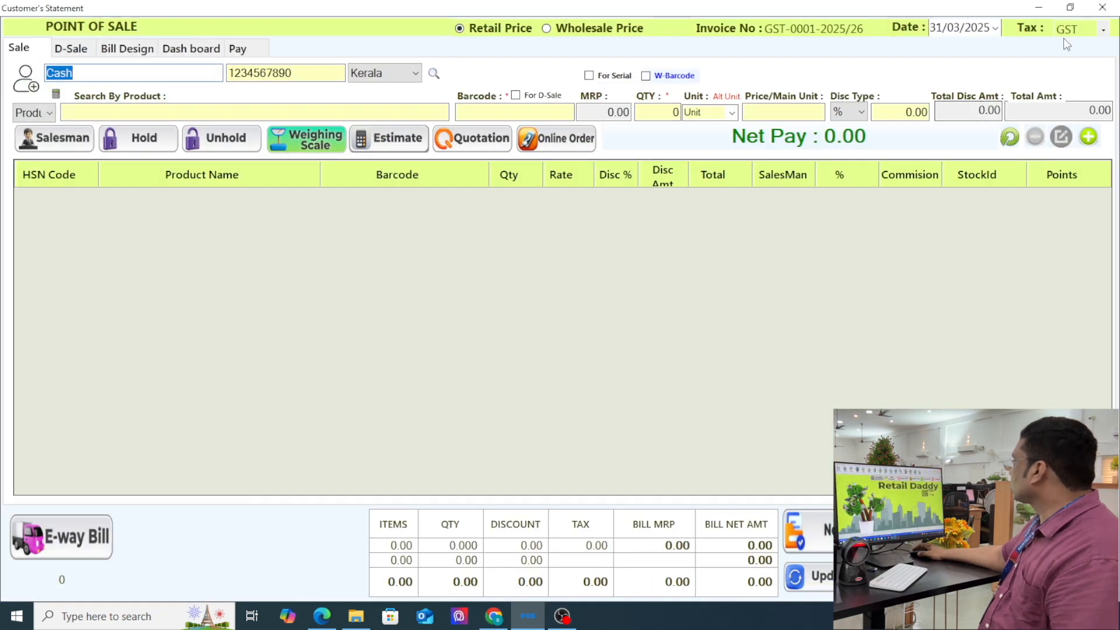
pyautogui.click(1102, 7)
pyautogui.click(732, 101)
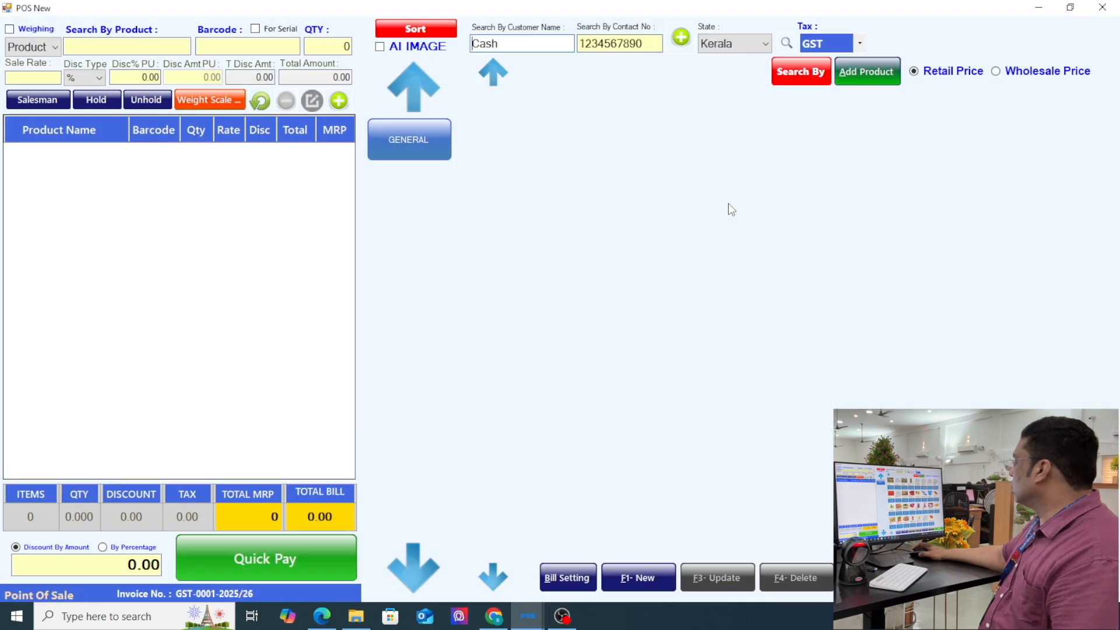
pyautogui.click(400, 150)
pyautogui.click(738, 374)
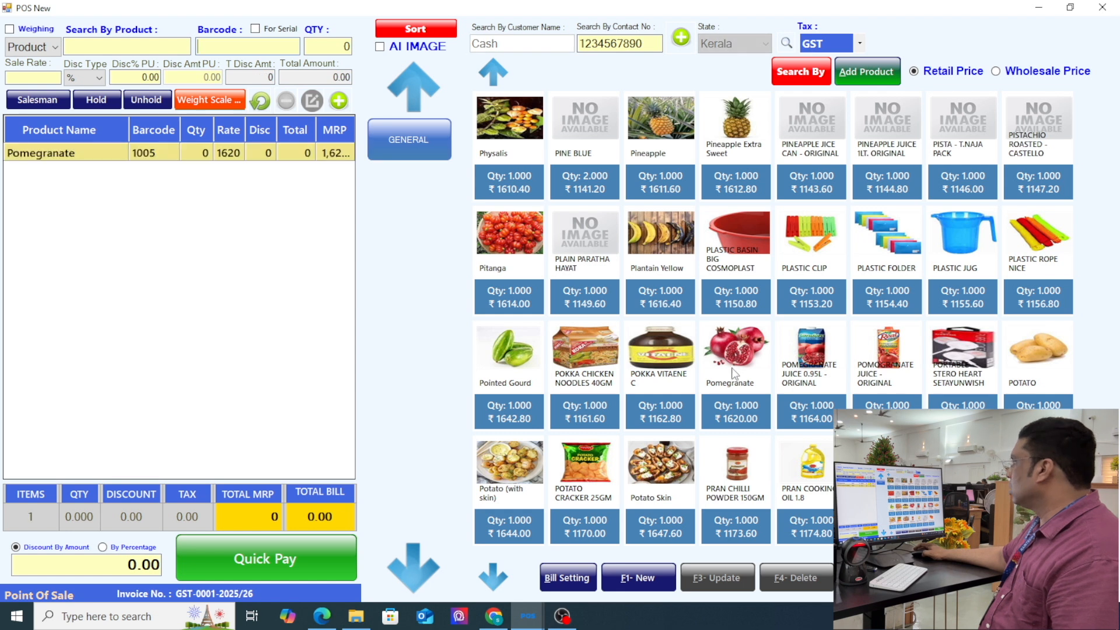
pyautogui.click(727, 475)
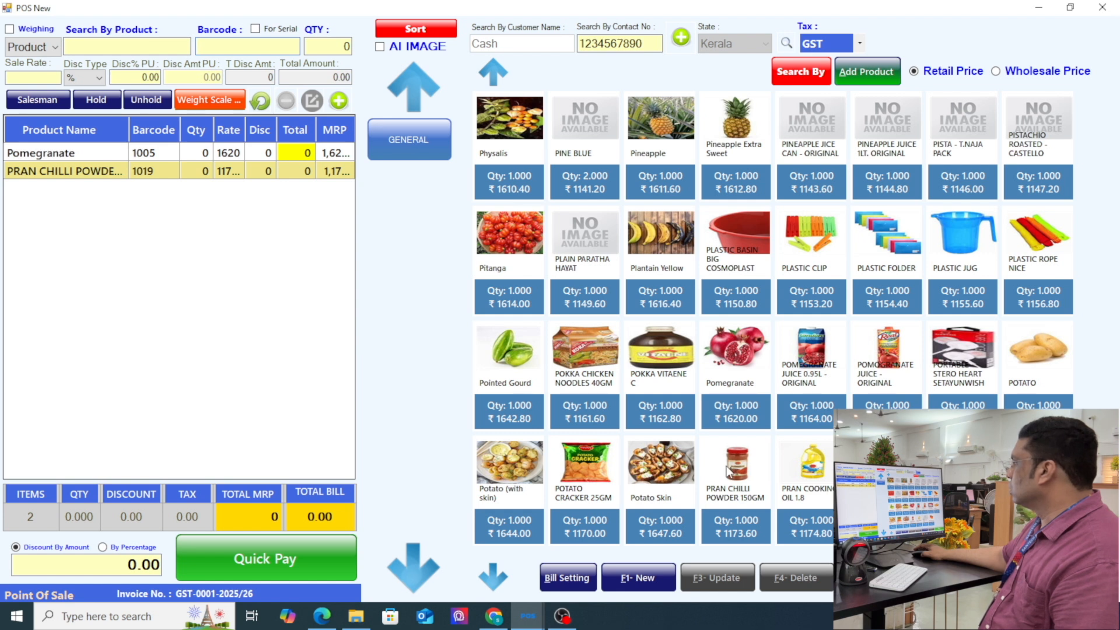
pyautogui.click(1112, 7)
# - Open Sale POS and search the products for names beginning with P
pyautogui.click(636, 105)
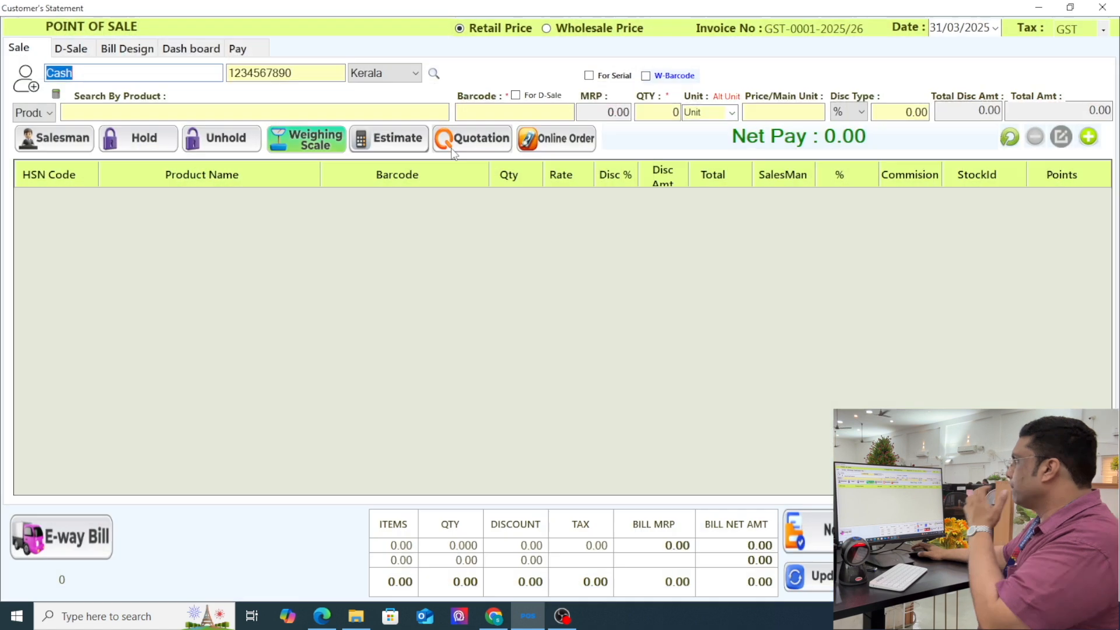
pyautogui.click(420, 113)
pyautogui.write('%')
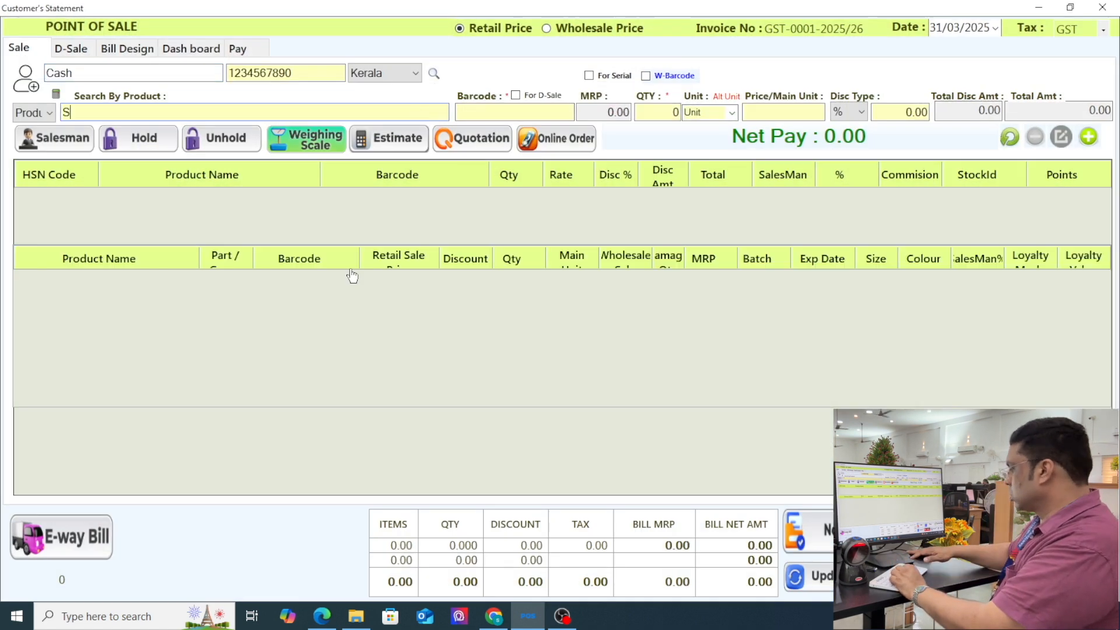
pyautogui.press('BackSpace')
pyautogui.write('A')
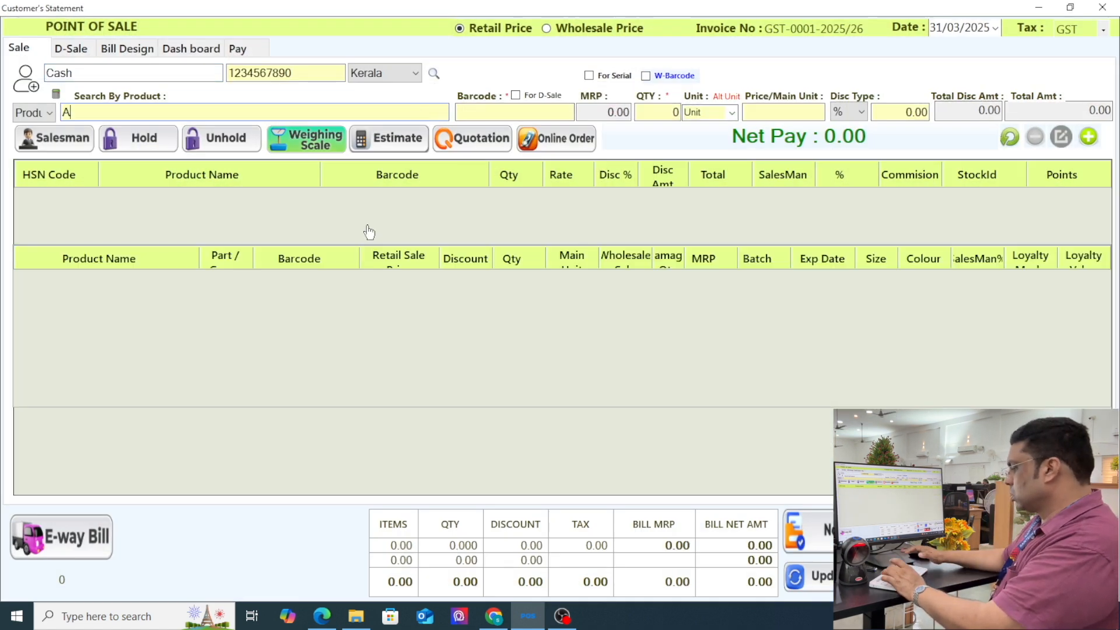
pyautogui.press('BackSpace')
pyautogui.write('P')
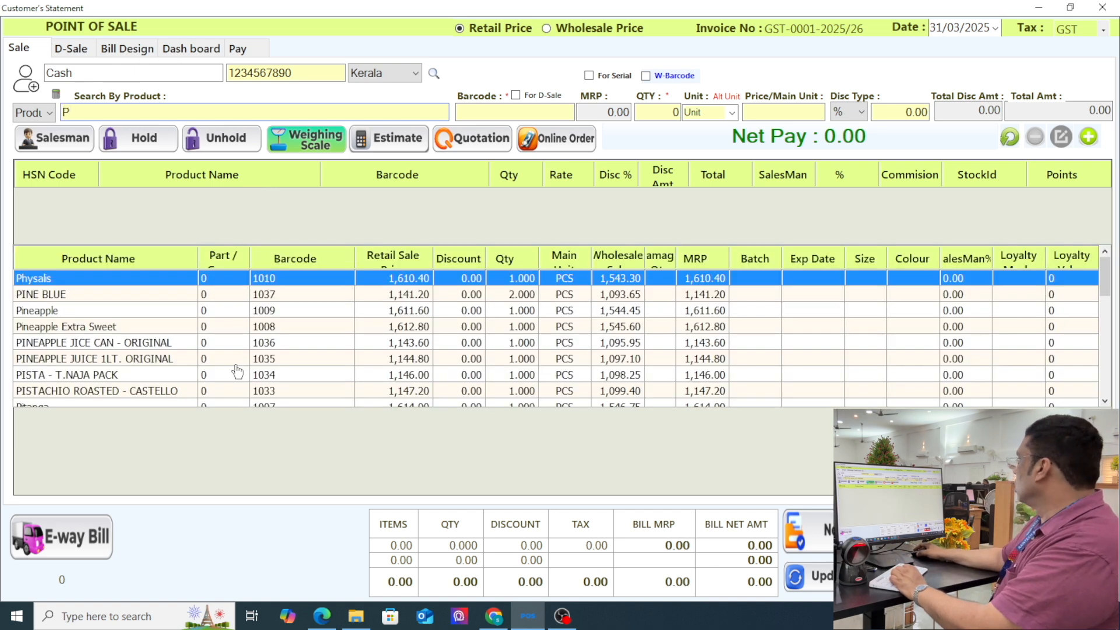
# - Bill PINEAPPLE JUICE 1LT. ORIGINAL with quantity 1 and return to the home screen
pyautogui.click(236, 365)
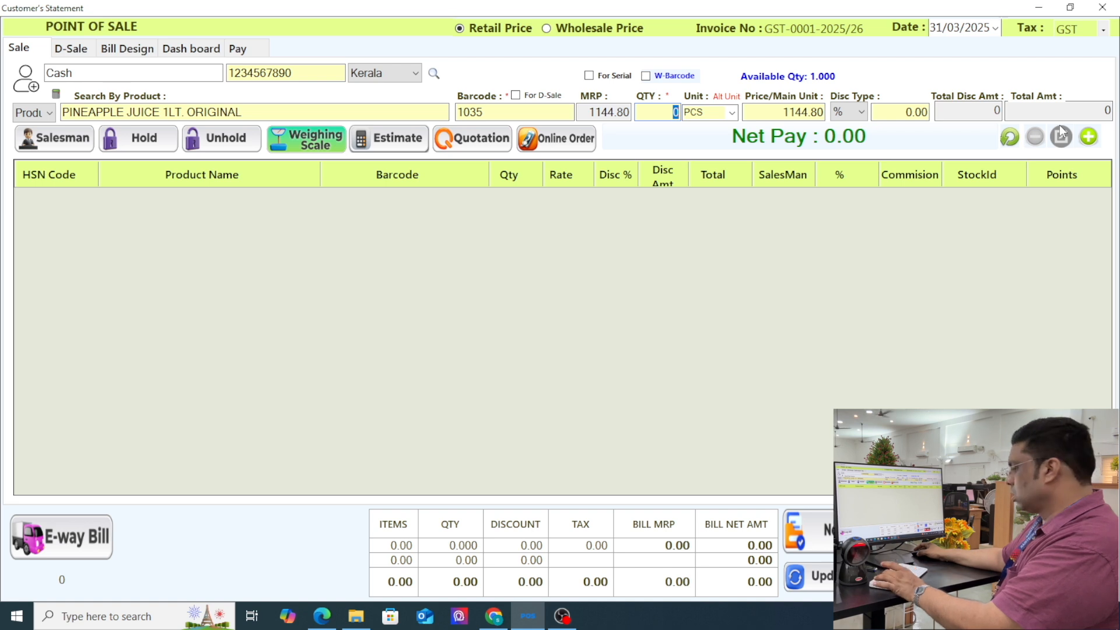
pyautogui.click(1088, 138)
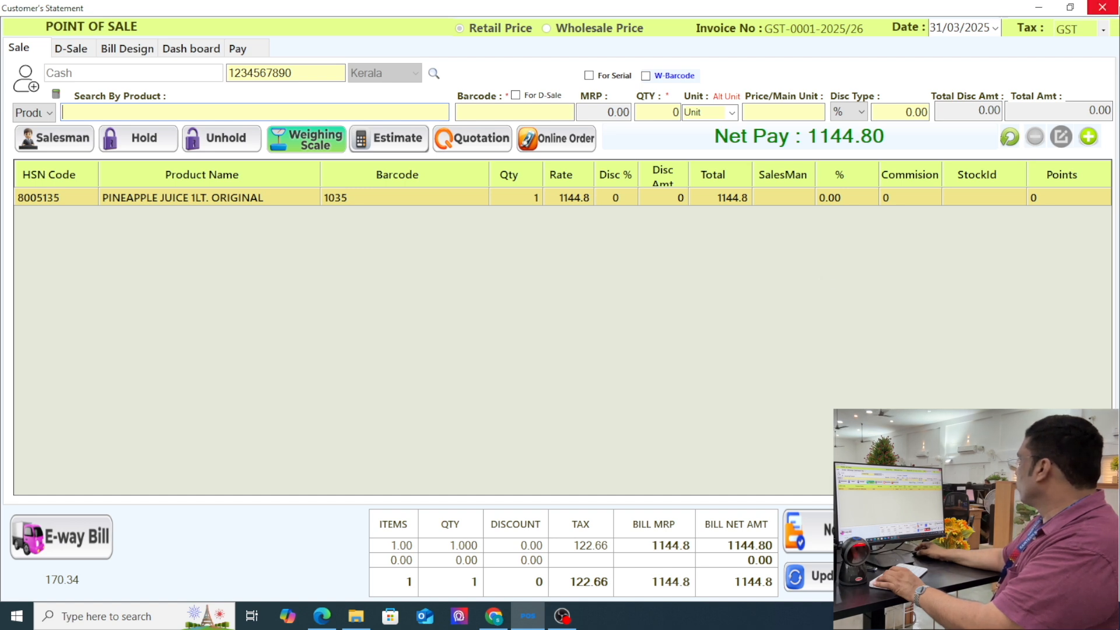
pyautogui.click(1102, 7)
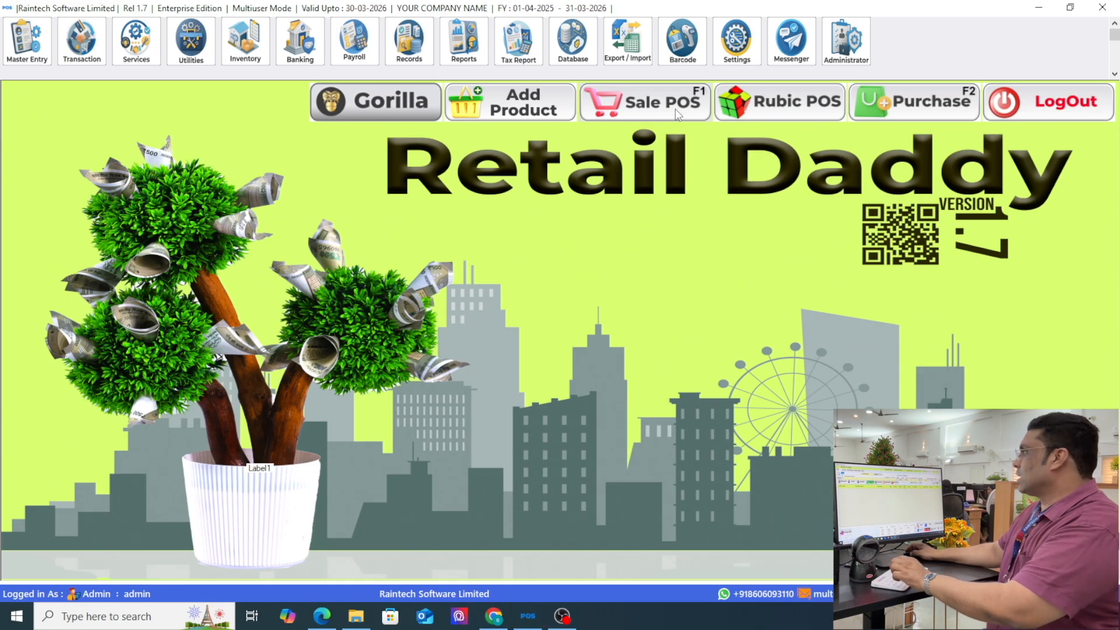
# - Start a new bill in Sale POS and add Pineapple Extra Sweet with quantity 2
pyautogui.click(695, 113)
pyautogui.click(415, 114)
pyautogui.write('P')
pyautogui.click(291, 330)
pyautogui.click(290, 337)
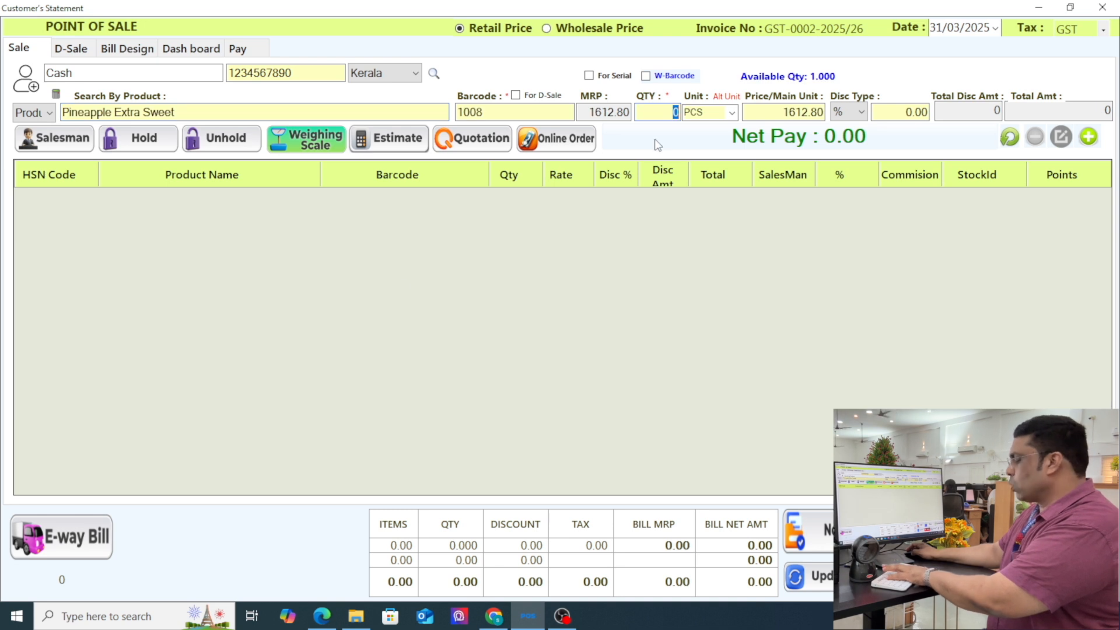
pyautogui.click(1090, 138)
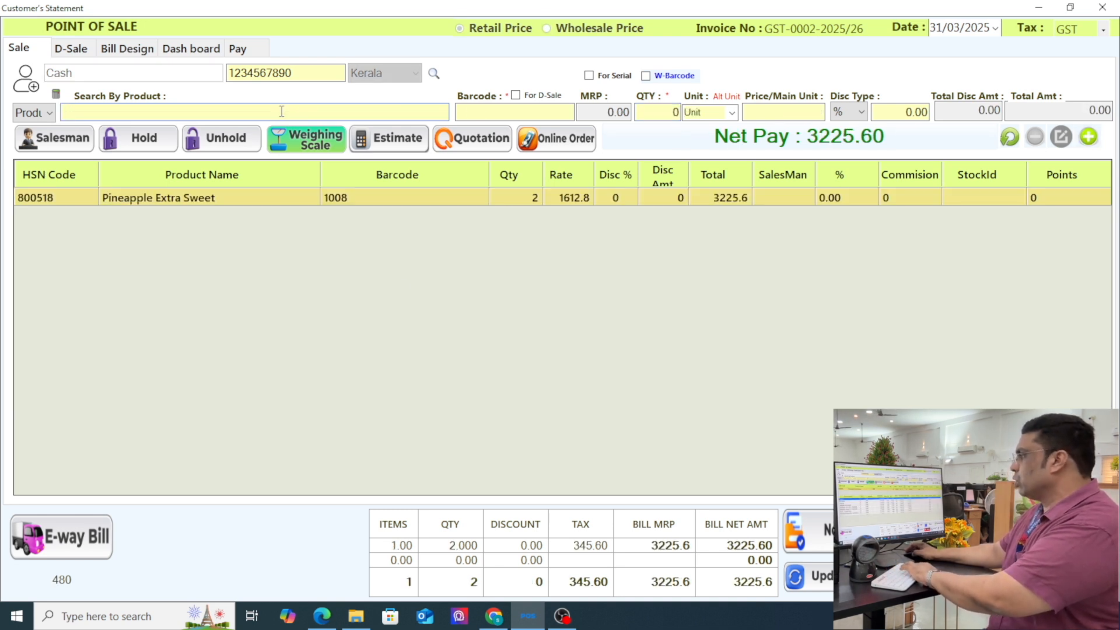
# - Add PINEAPPLE JICE CAN - ORIGINAL with quantity 6, save the bill with its print preview, and return to the home screen
pyautogui.write('P')
pyautogui.doubleClick(466, 323)
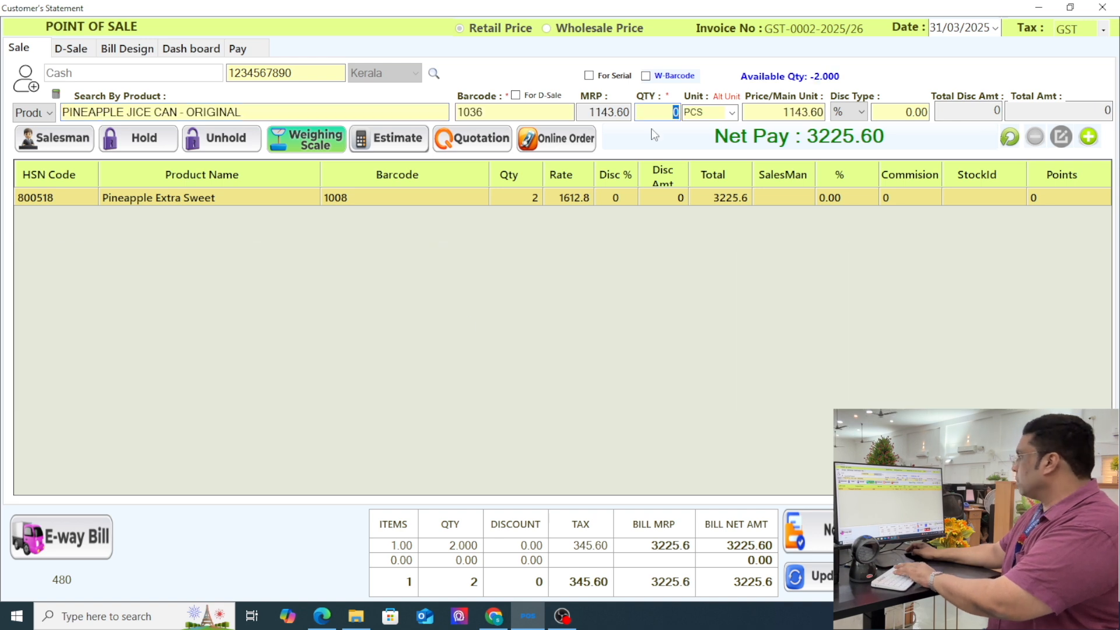
pyautogui.click(1090, 138)
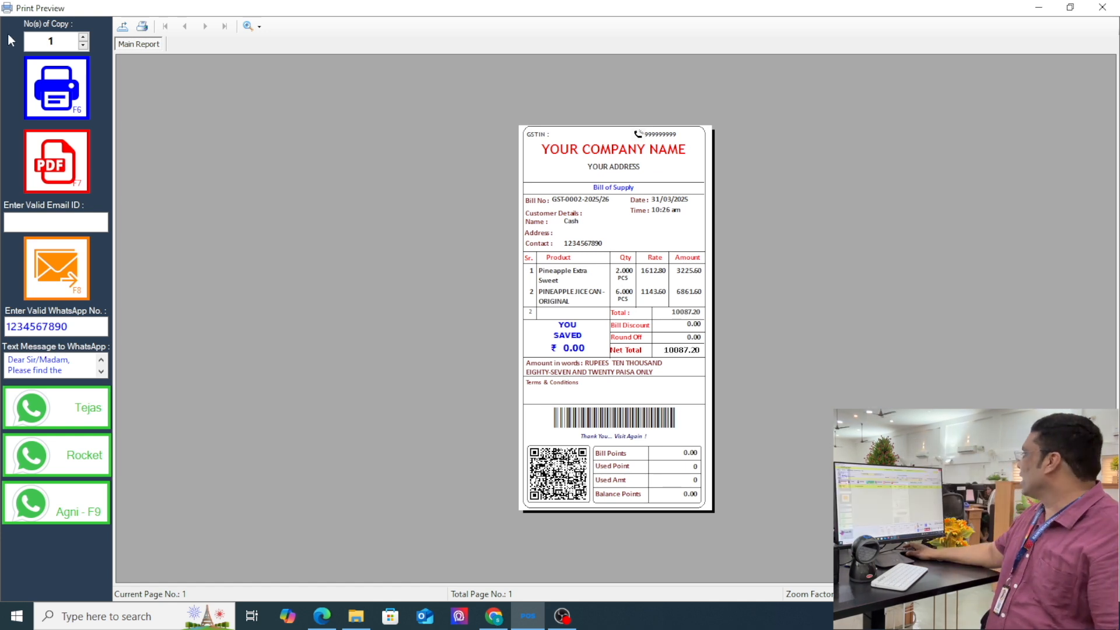
pyautogui.click(1102, 8)
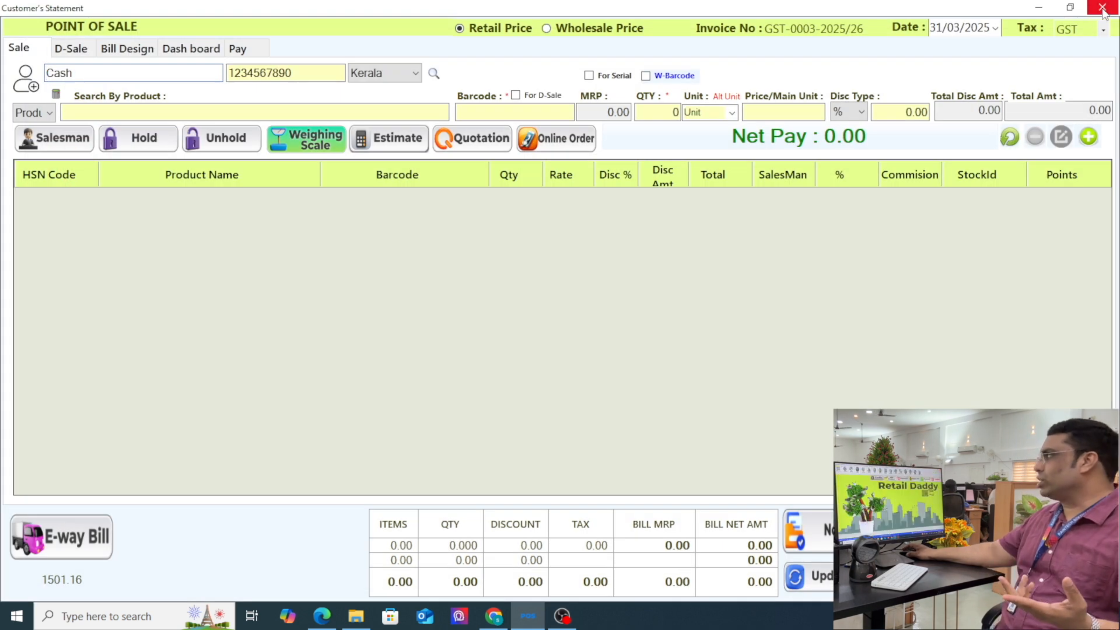
pyautogui.click(1103, 8)
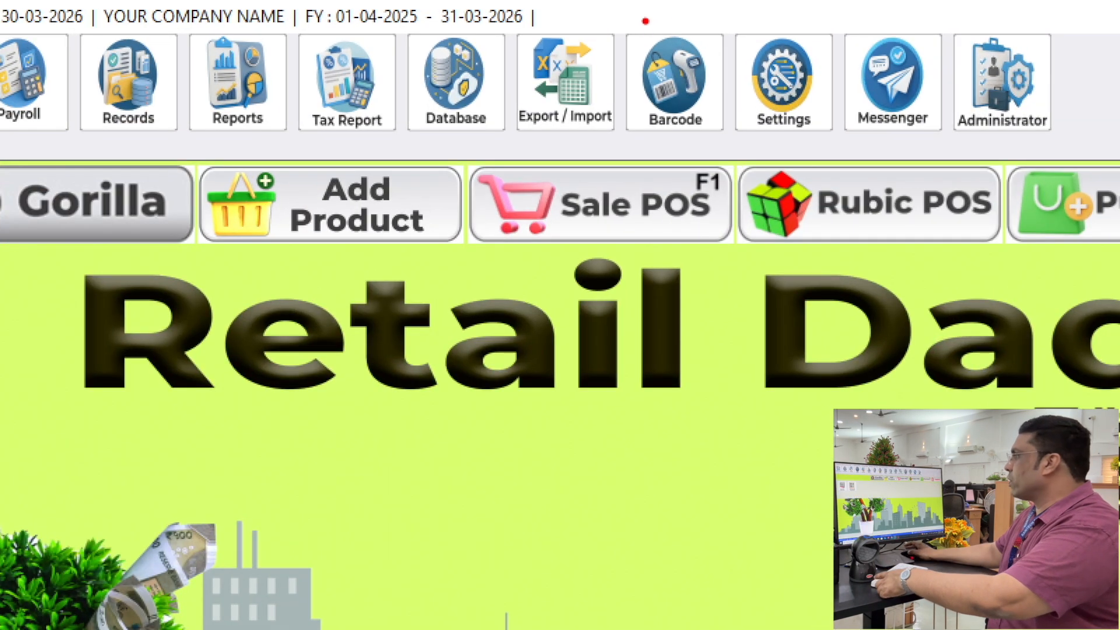
# - Open General Barcode label printing and look through the first label designs in the print preview types
pyautogui.click(671, 73)
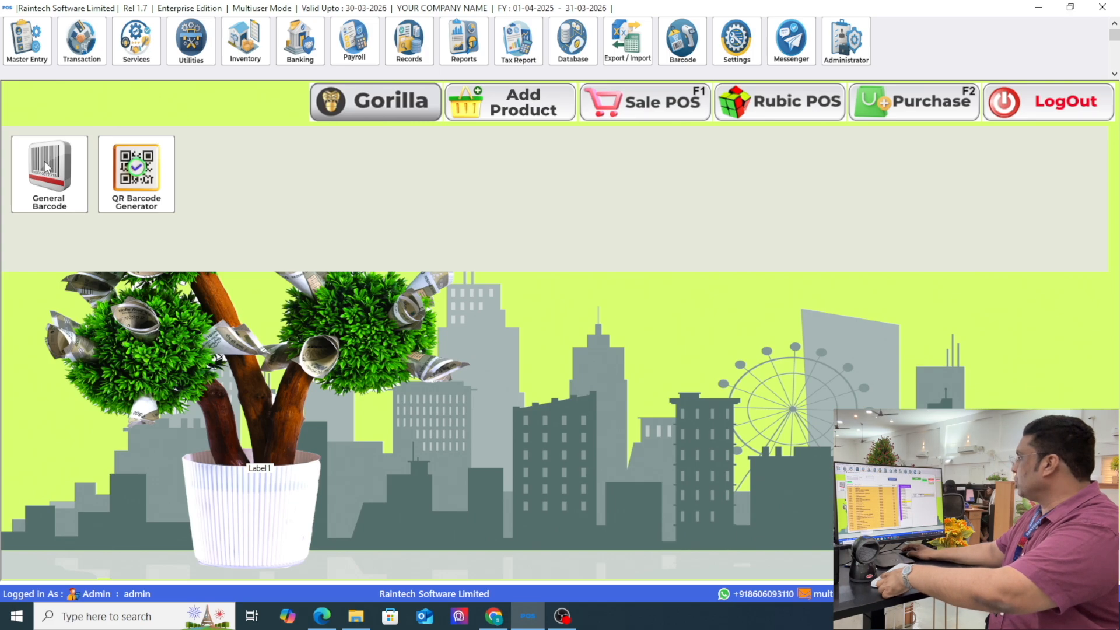
pyautogui.click(88, 190)
pyautogui.press('Down')
pyautogui.press('Down')
pyautogui.press('Down')
pyautogui.press('Down')
pyautogui.press('Down')
pyautogui.press('Down')
pyautogui.press('Down')
pyautogui.press('Down')
pyautogui.press('Down')
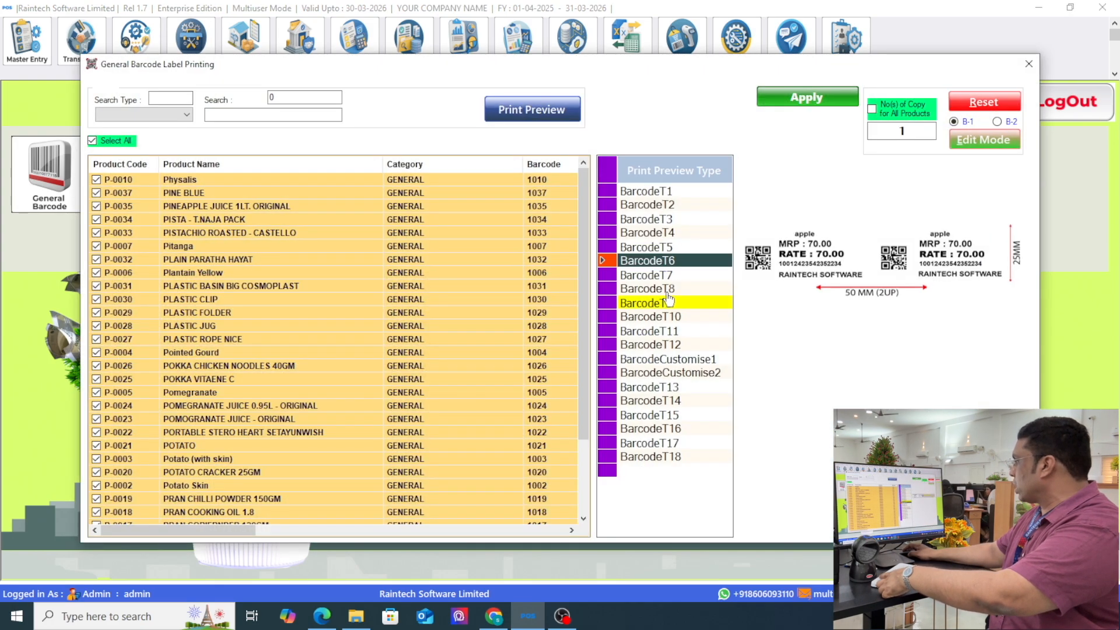
# - Choose the BarcodeT14 label design and generate the print preview for all selected products
pyautogui.click(667, 332)
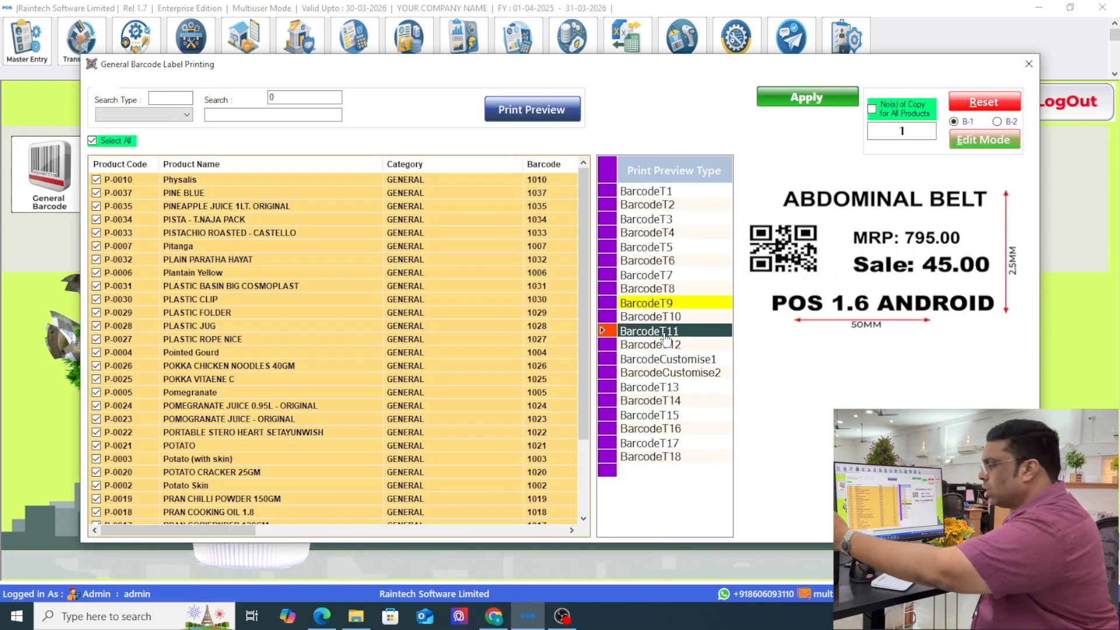
pyautogui.click(671, 374)
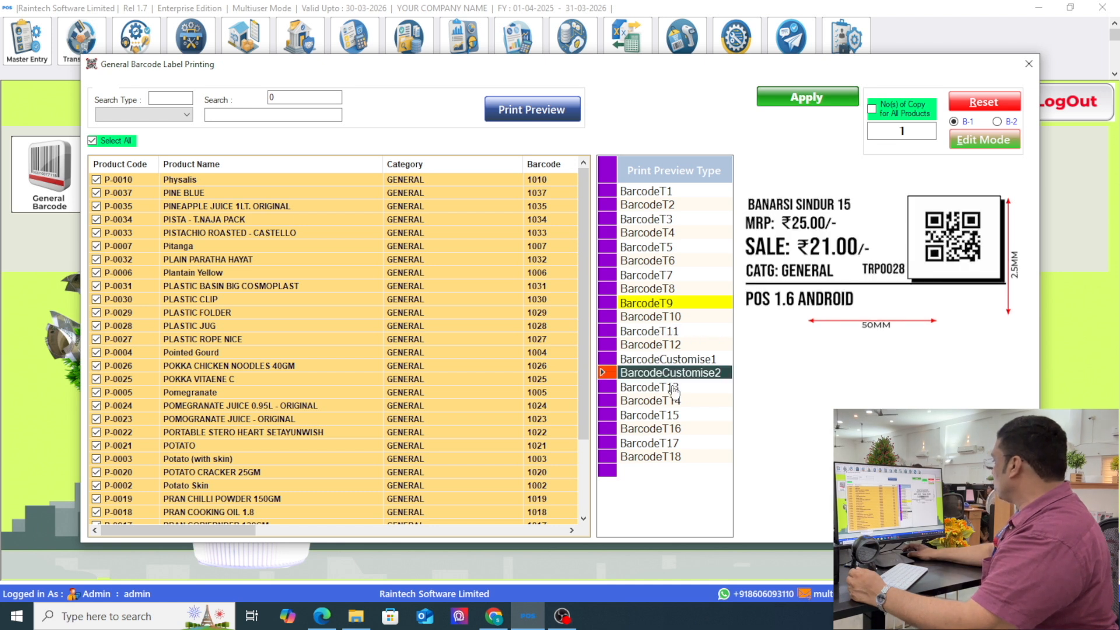
pyautogui.click(673, 399)
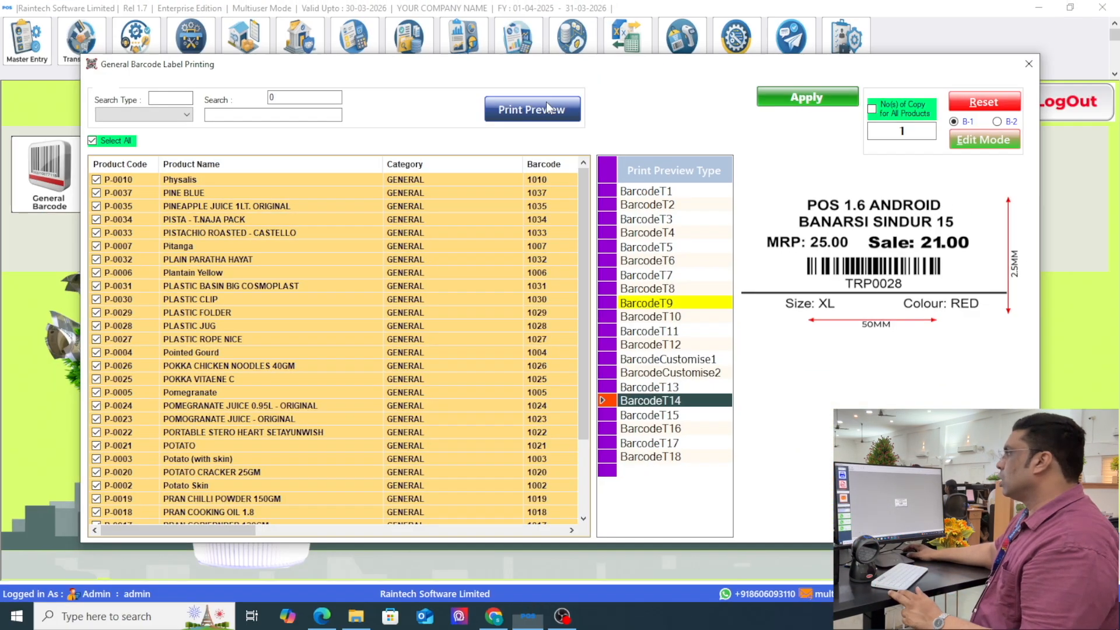
pyautogui.click(546, 98)
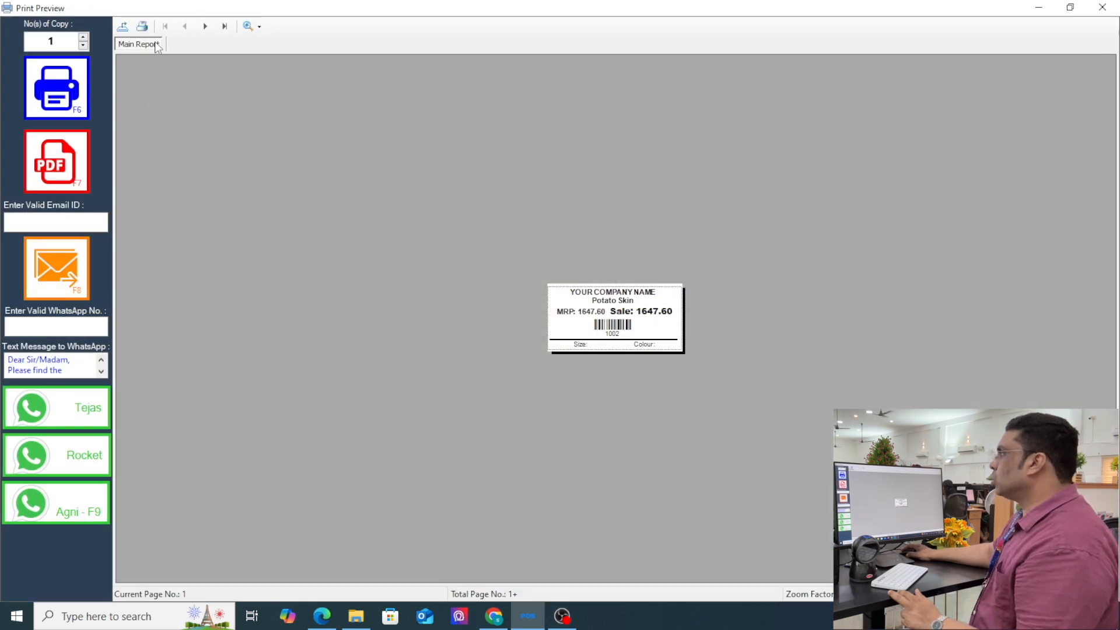
# - Set up printing of the barcode labels by selecting the label printer and opening its printing preferences
pyautogui.click(141, 26)
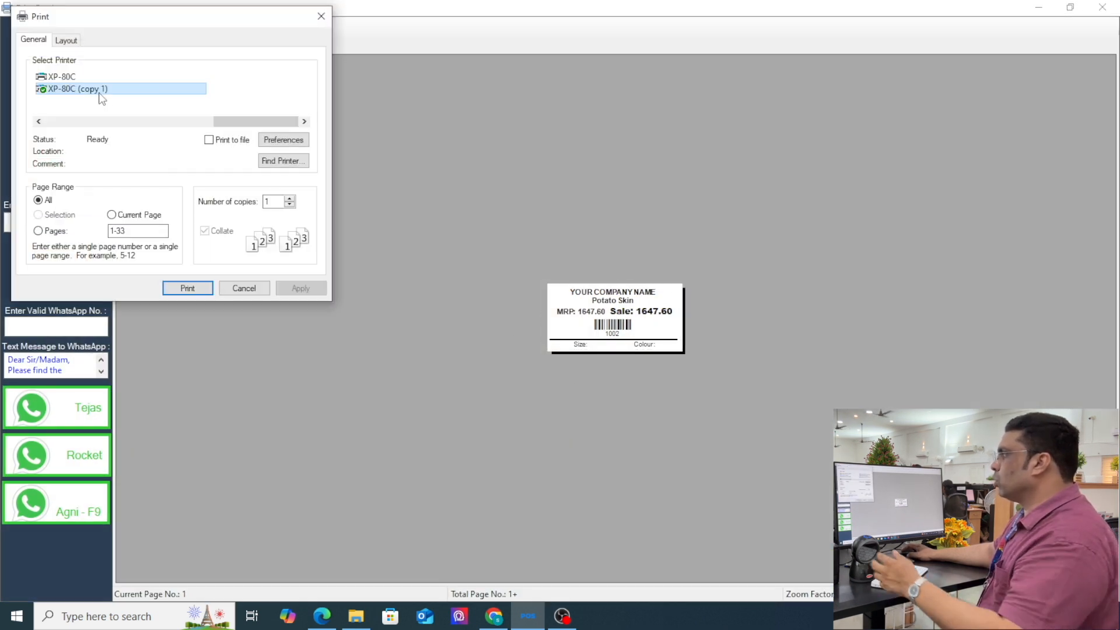
pyautogui.click(41, 122)
pyautogui.click(40, 121)
pyautogui.click(66, 82)
pyautogui.click(284, 140)
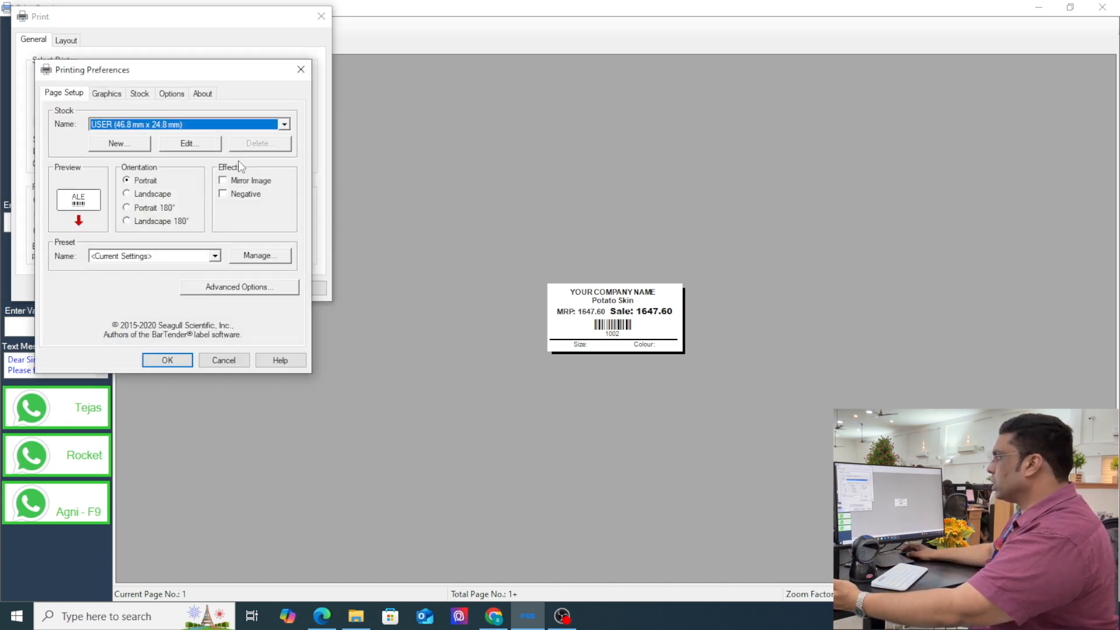